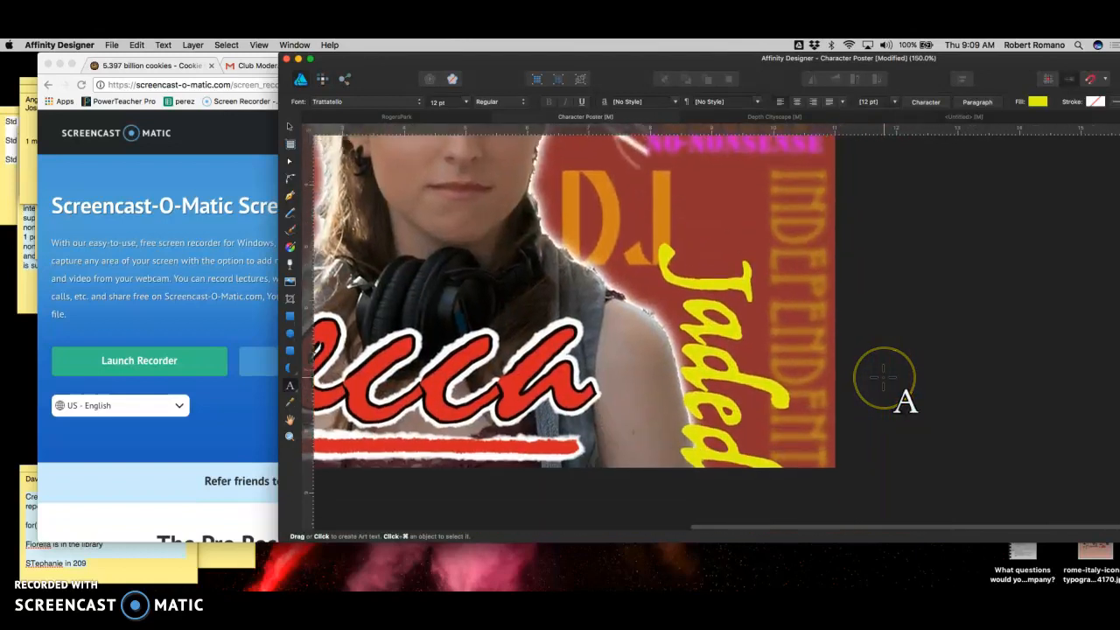
Switch to Chrome and go to images.google.com in the current browser tab
scroll(884, 377, "left", 2)
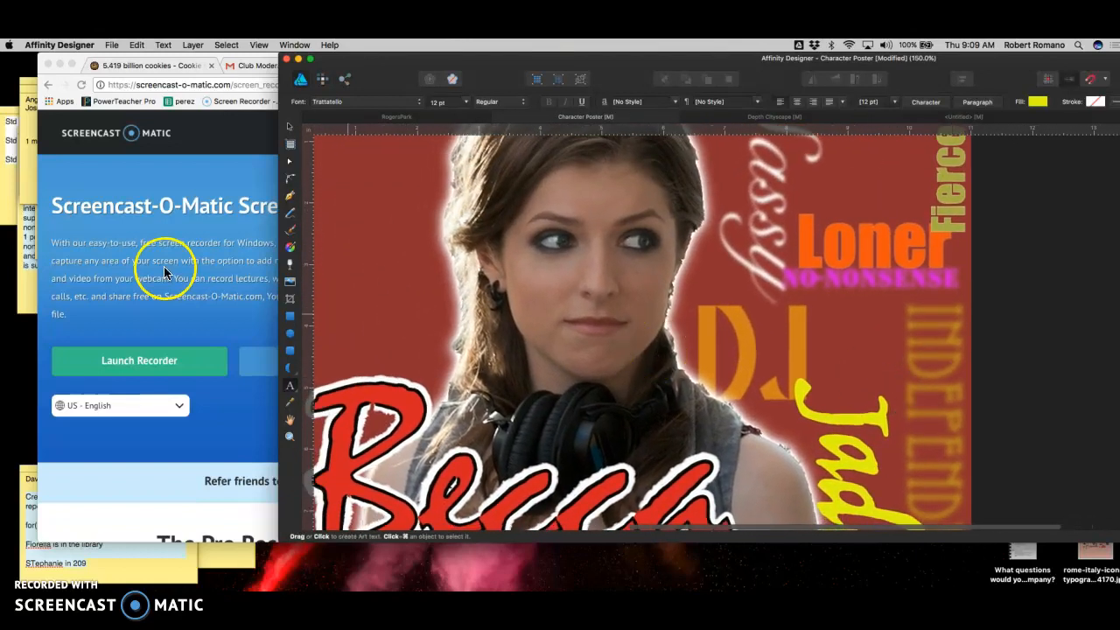
left_click(163, 272)
mouse_move(388, 165)
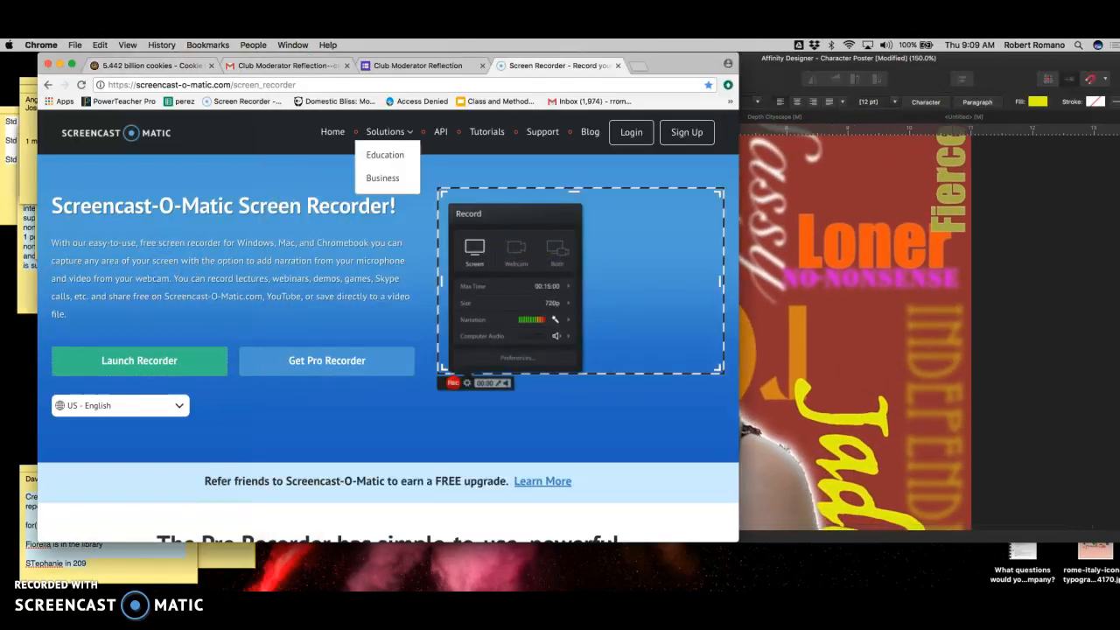
left_click(565, 85)
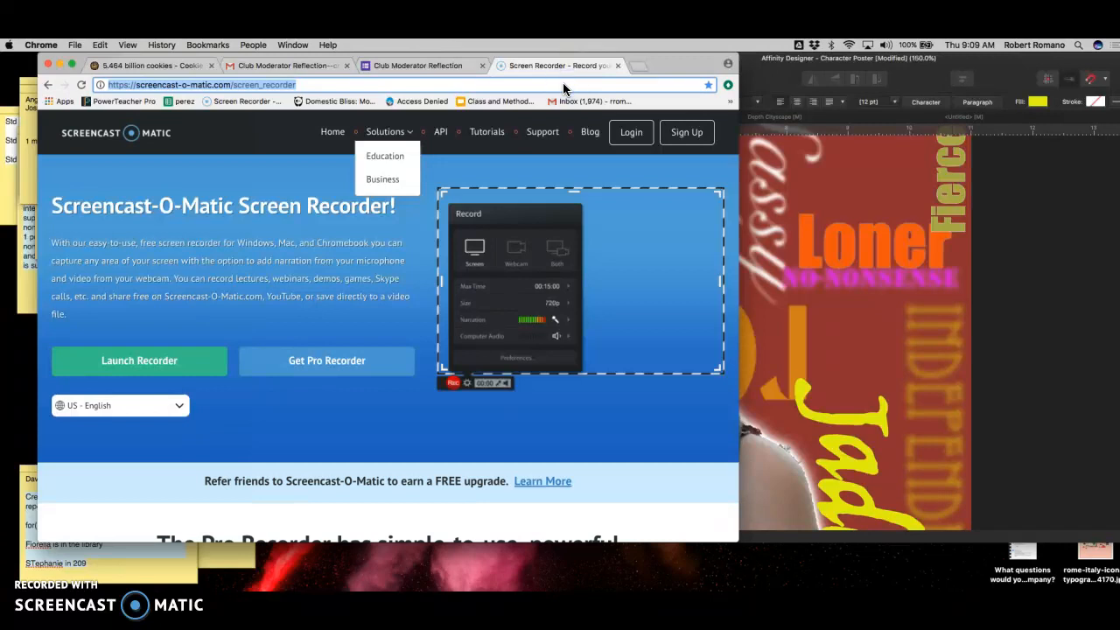
type("images.google.com")
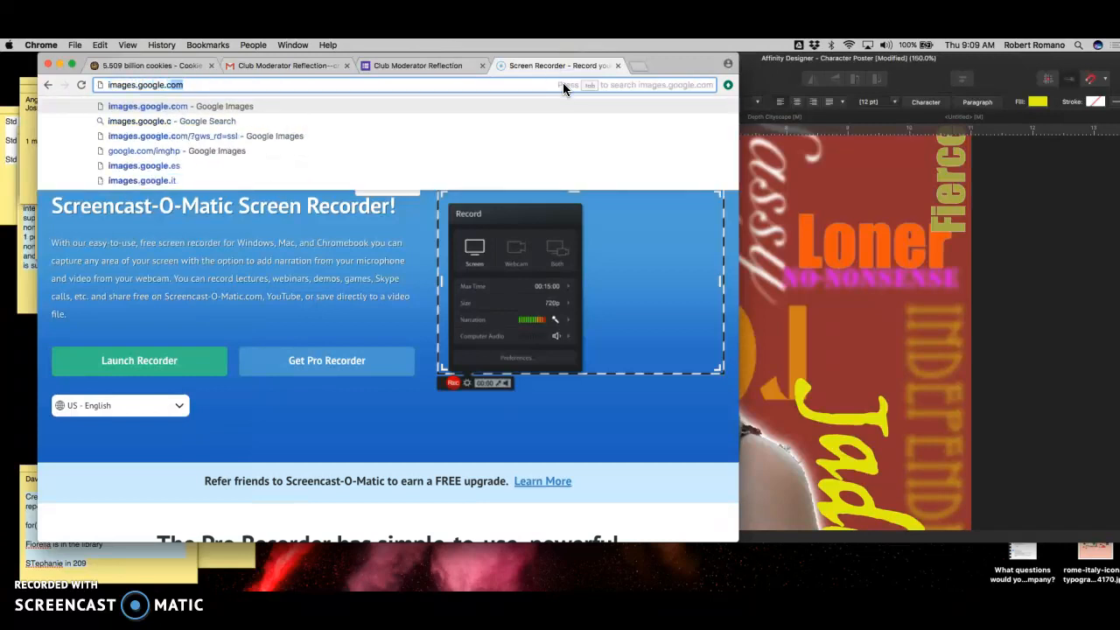
key("Return")
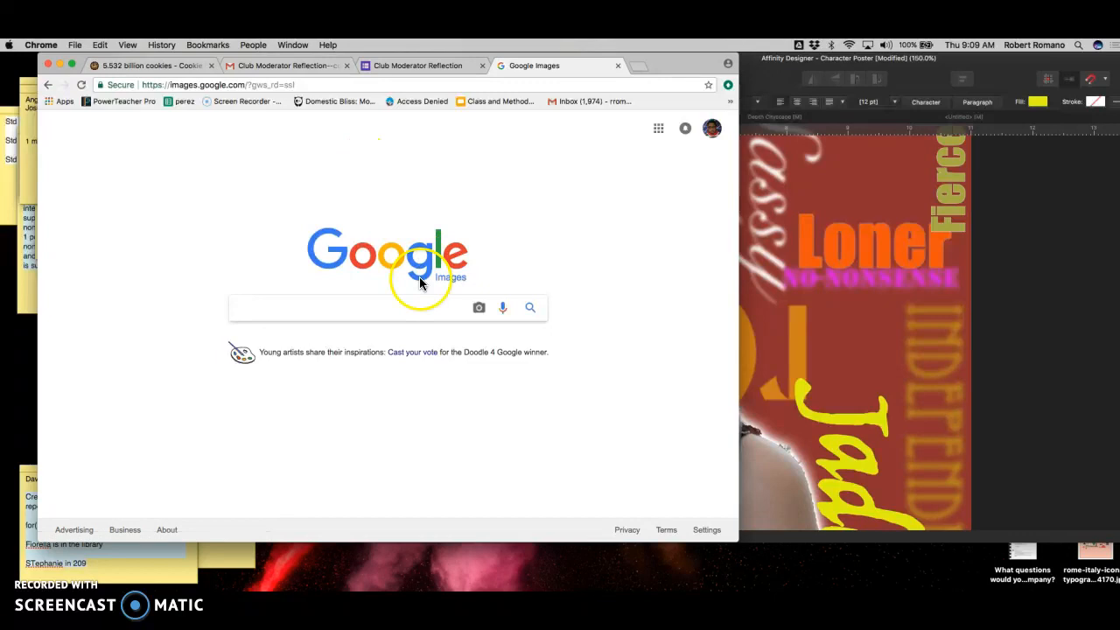
Search Google Images for "becca pitch perfect" and limit the results to large images
type("becca pi")
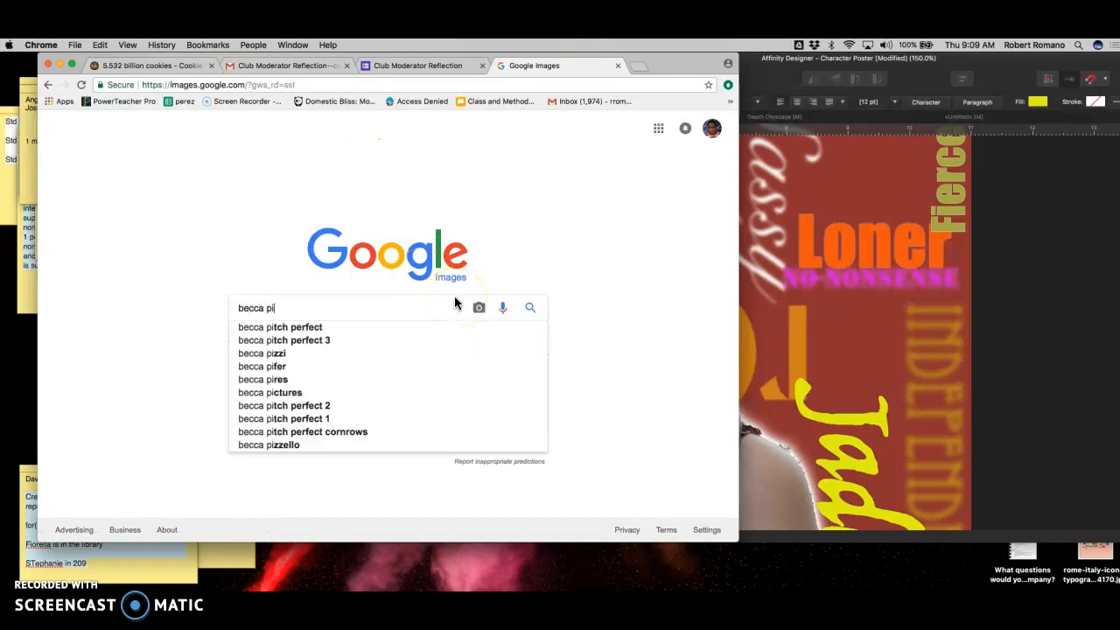
type("tch perfect")
key("Return")
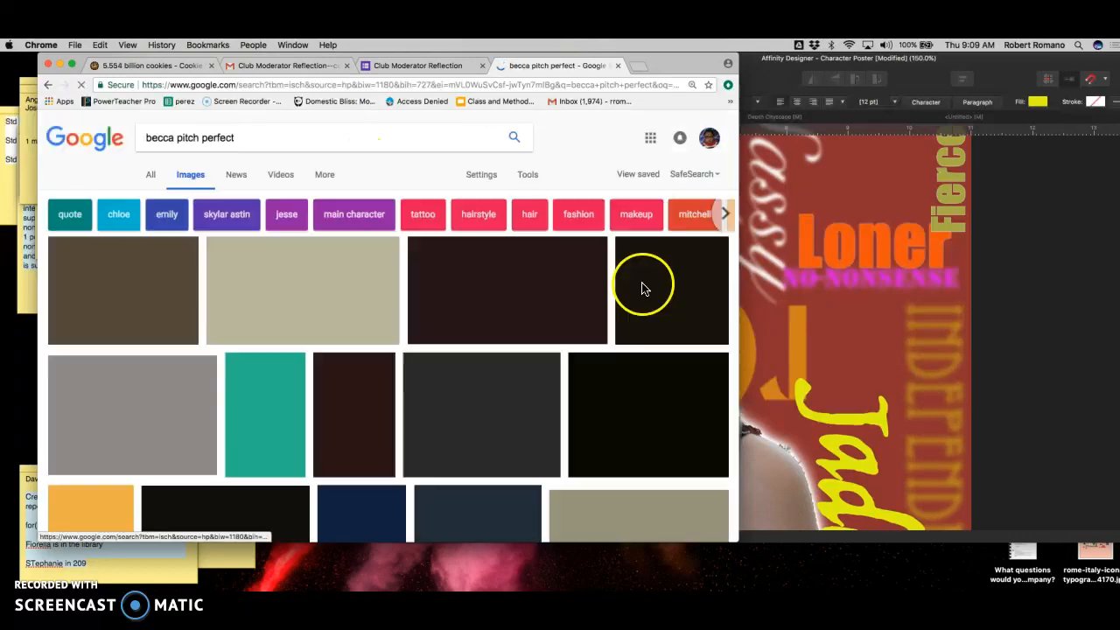
left_click(322, 175)
left_click(527, 178)
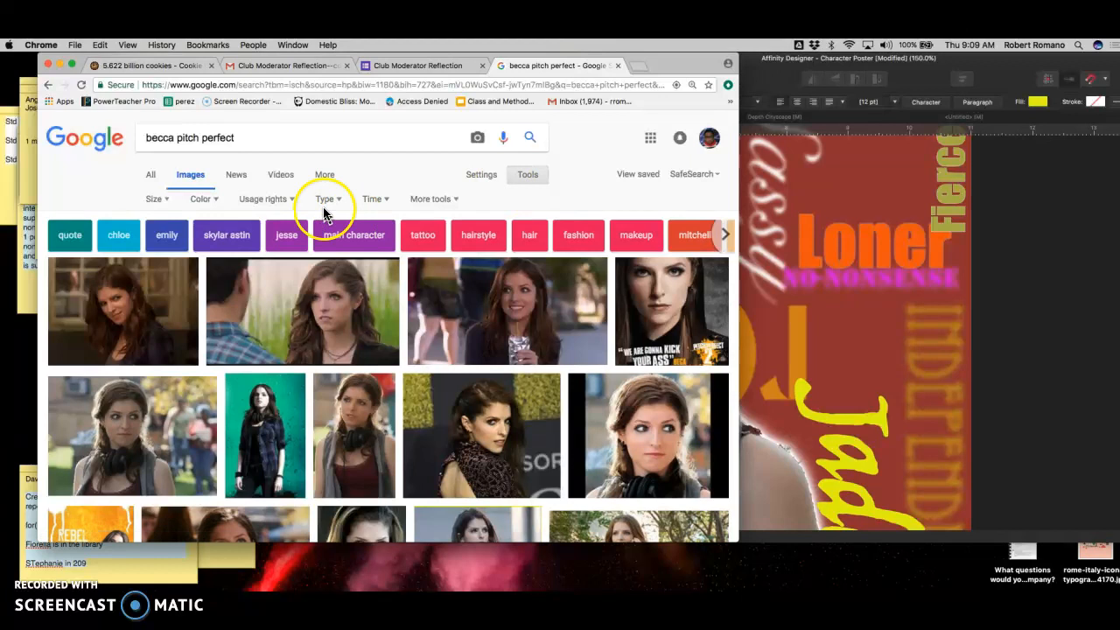
left_click(155, 198)
left_click(163, 238)
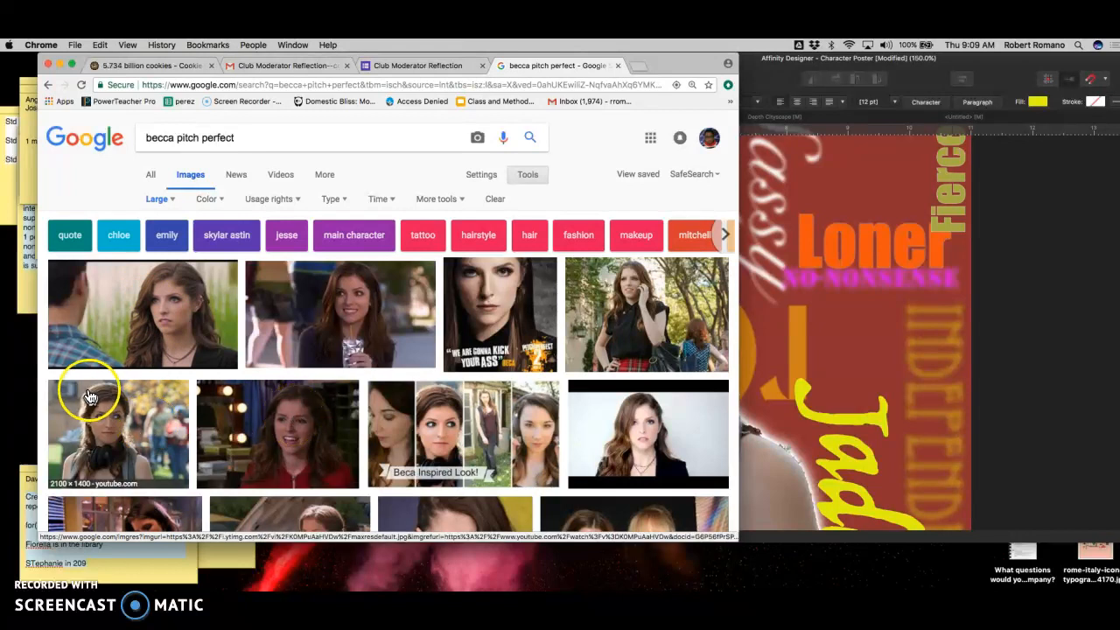
Preview the photo of Beca with her Caprisun and show the full-size image in a new browser tab
left_click(154, 372)
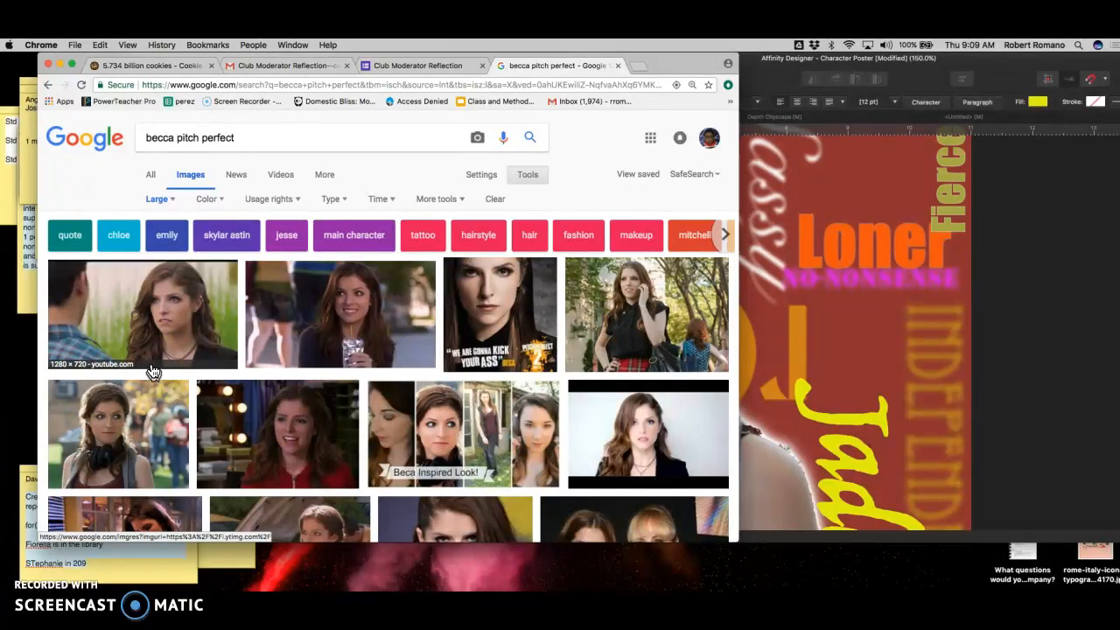
left_click(355, 337)
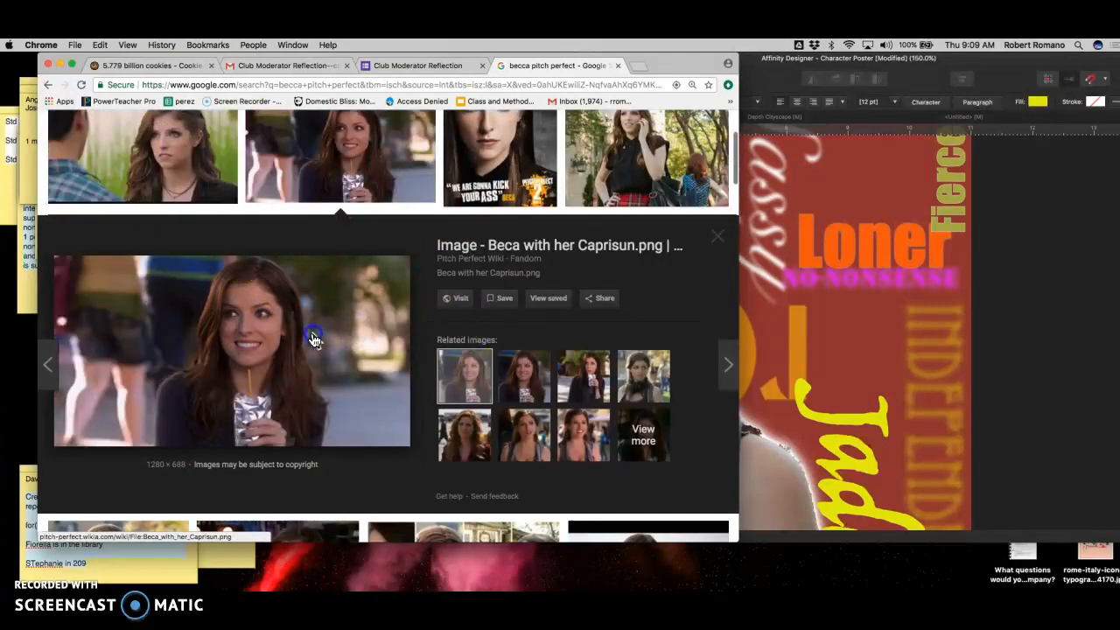
right_click(315, 333)
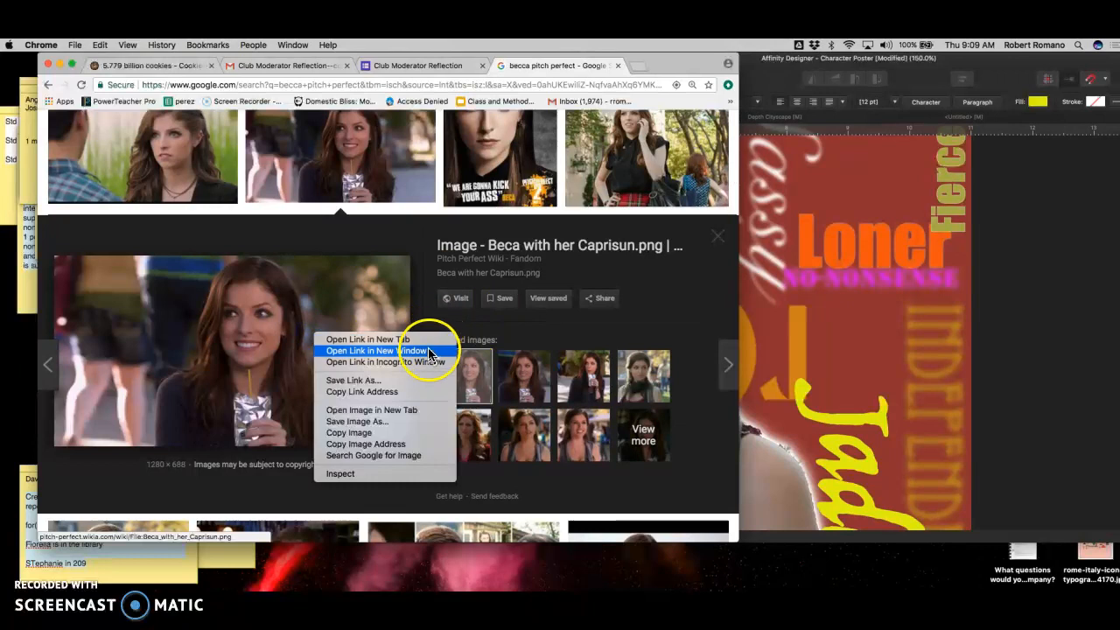
left_click(420, 410)
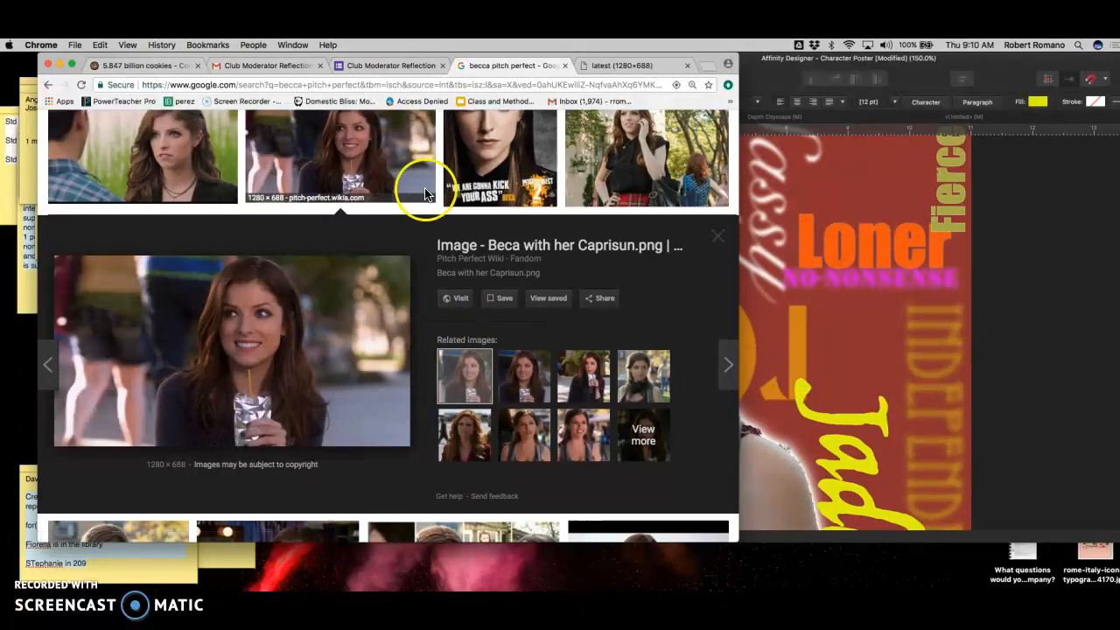
left_click(616, 65)
Save the full-size image as the PNG Beca_with_her_Caprisun in the Downloads folder
right_click(448, 264)
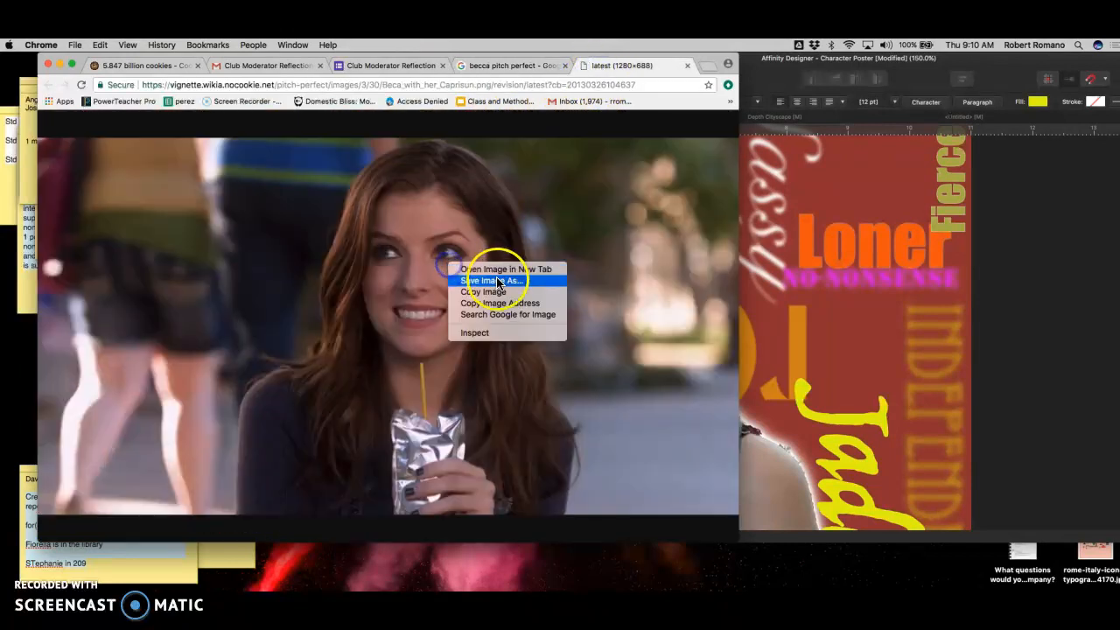
left_click(498, 282)
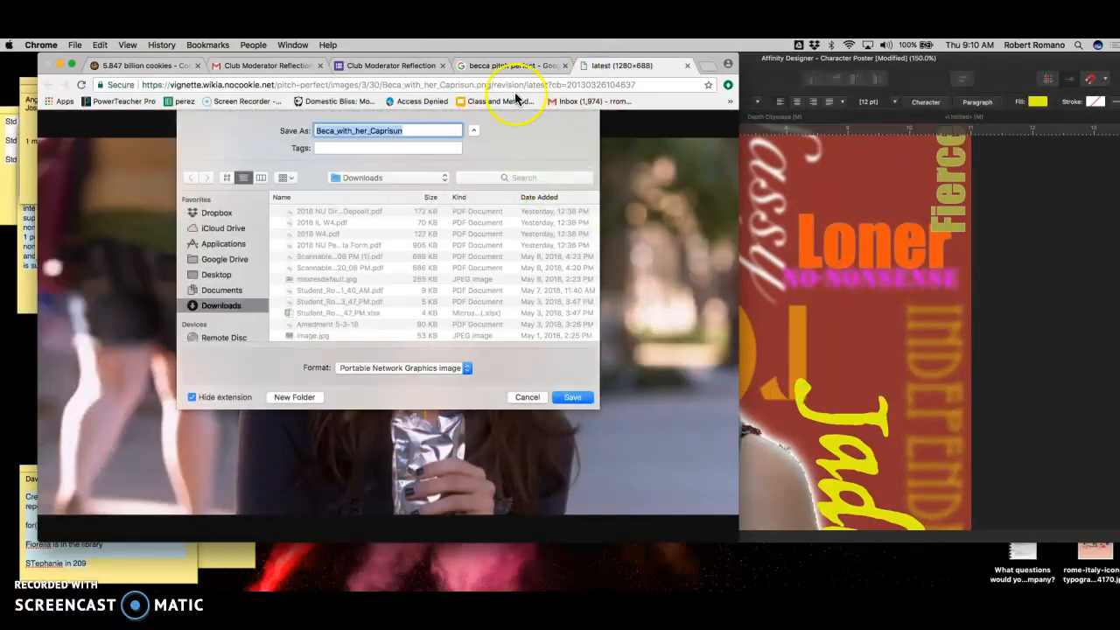
left_click(570, 397)
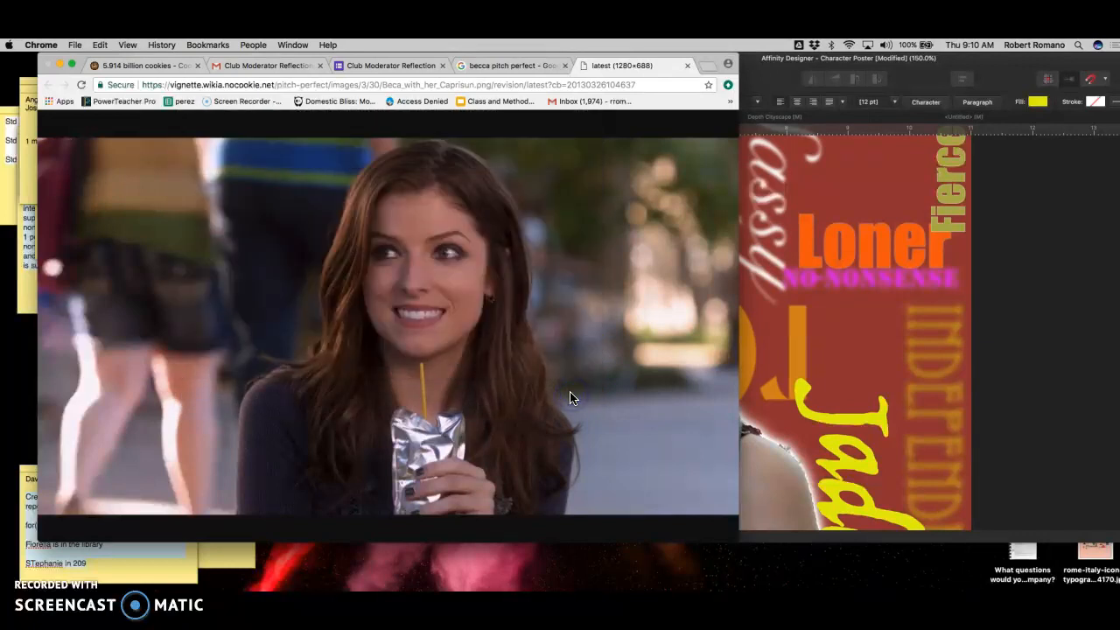
Switch to Affinity Photo and open Beca_with_her_Caprisun.png from the Downloads folder
left_click(1056, 283)
left_click(389, 411)
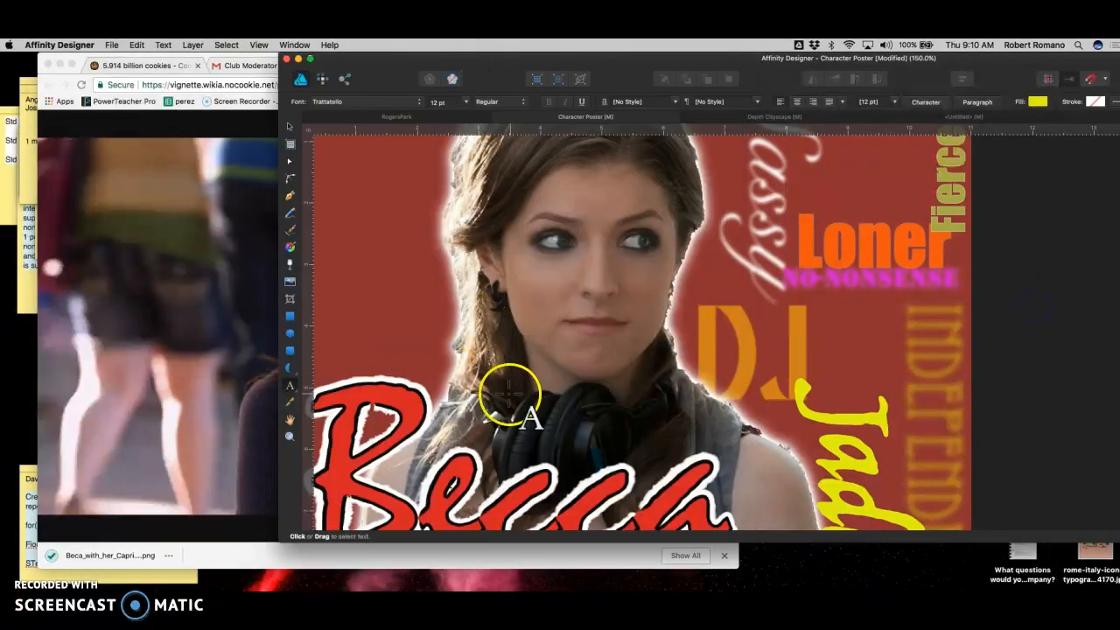
key("ctrl+Right")
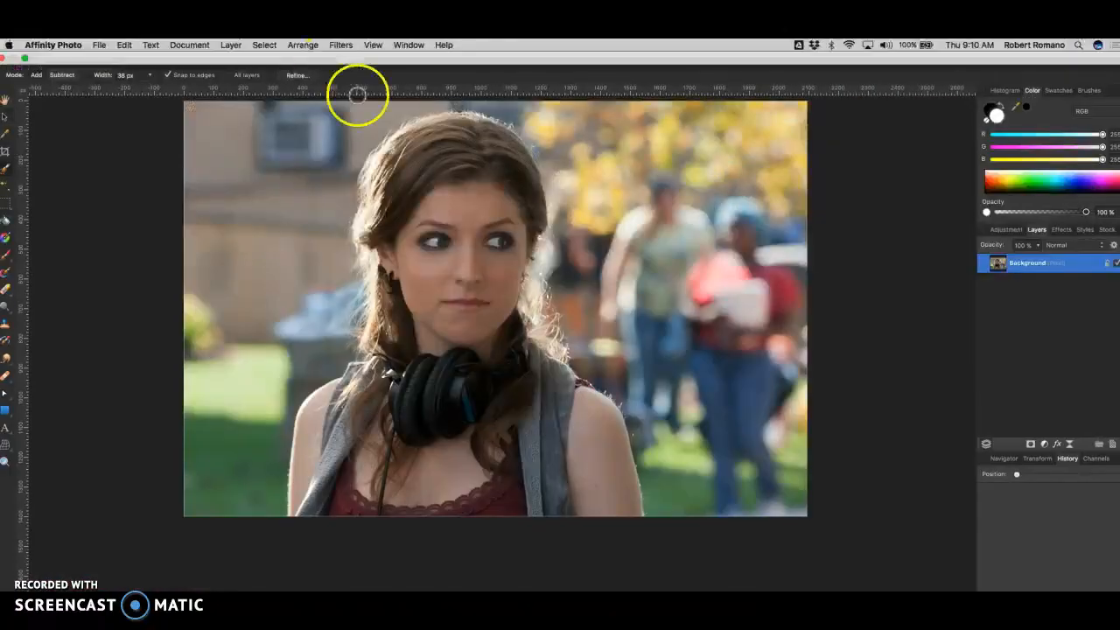
left_click(100, 44)
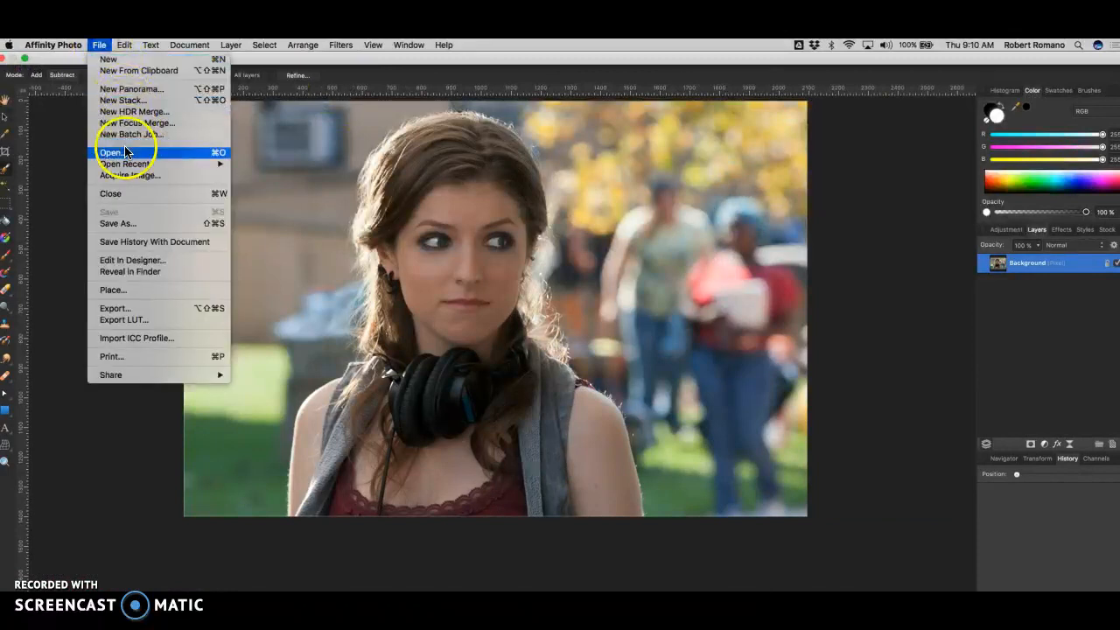
mouse_move(125, 165)
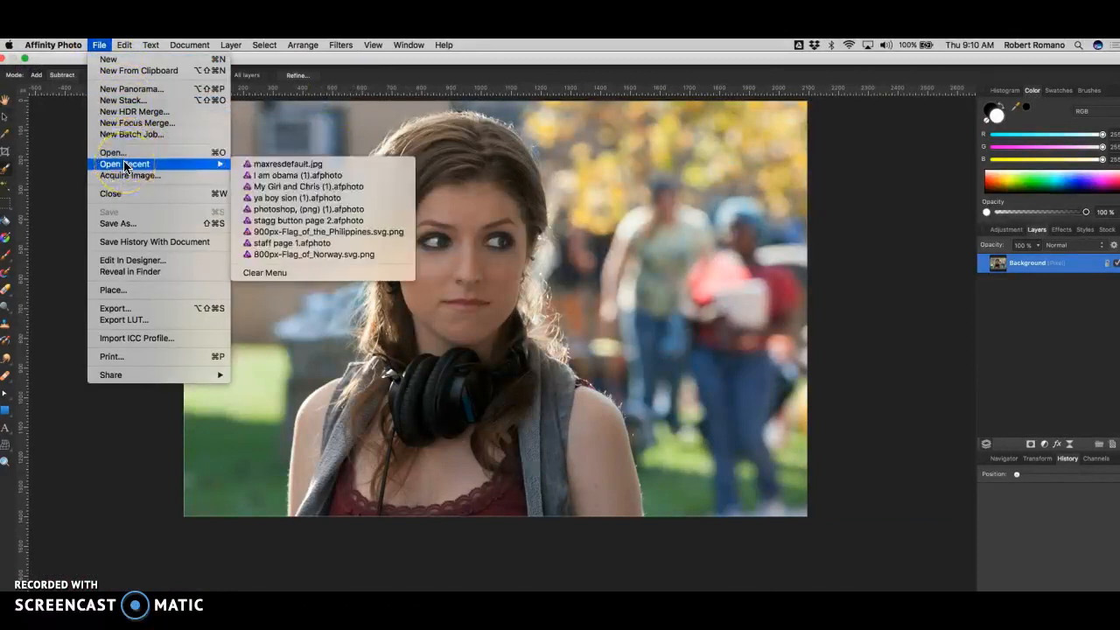
left_click(123, 154)
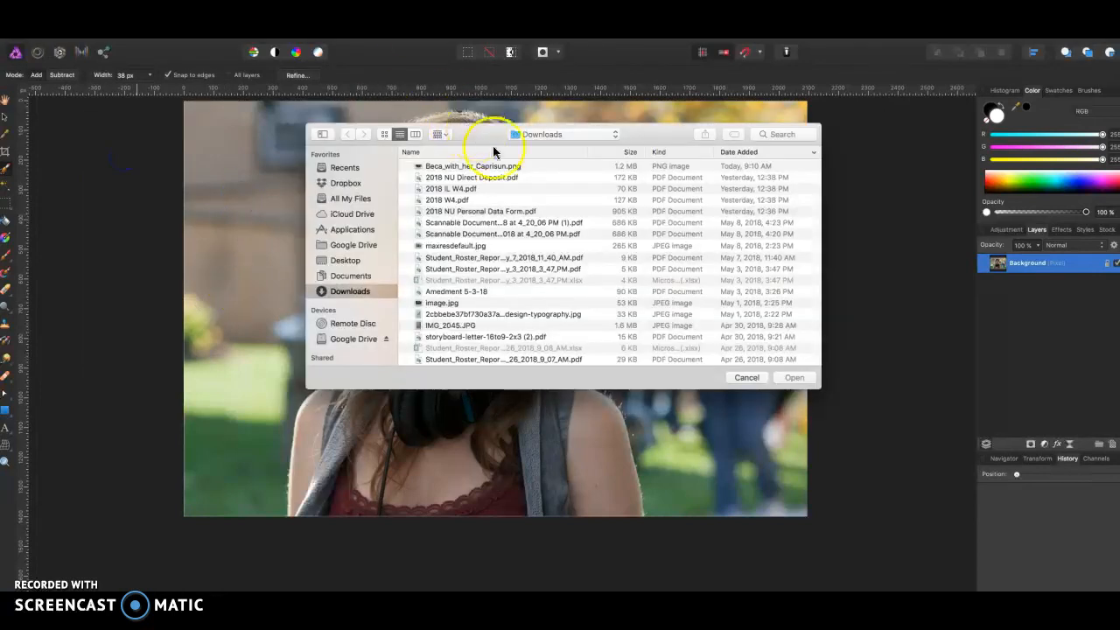
left_click(461, 167)
left_click(789, 378)
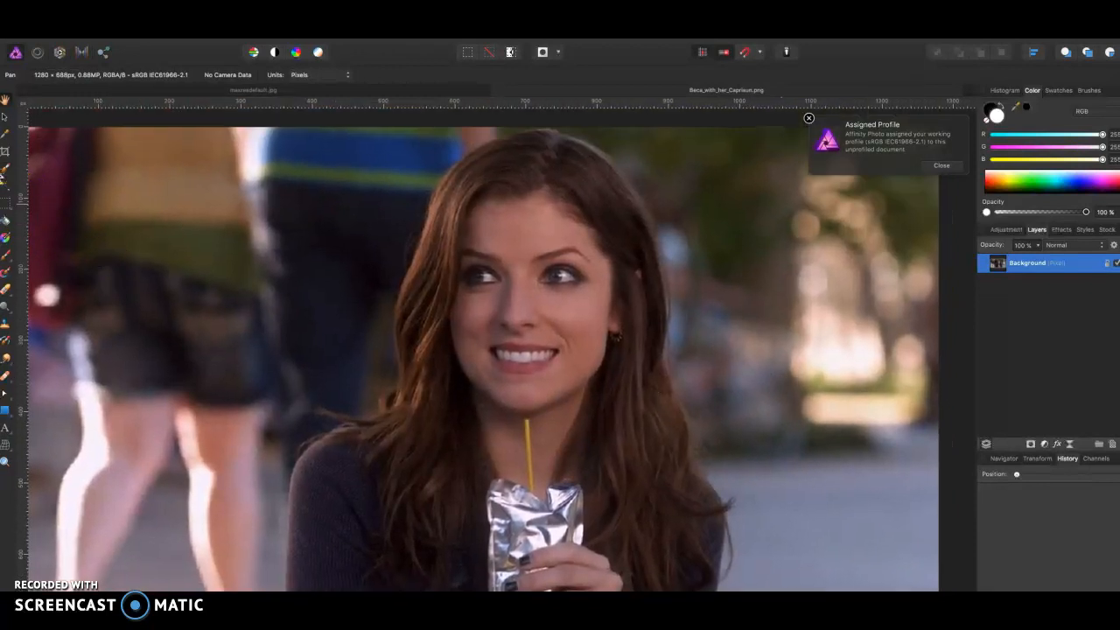
Select the woman's hair, face, body and drink pouch with the Selection Brush
left_click(4, 172)
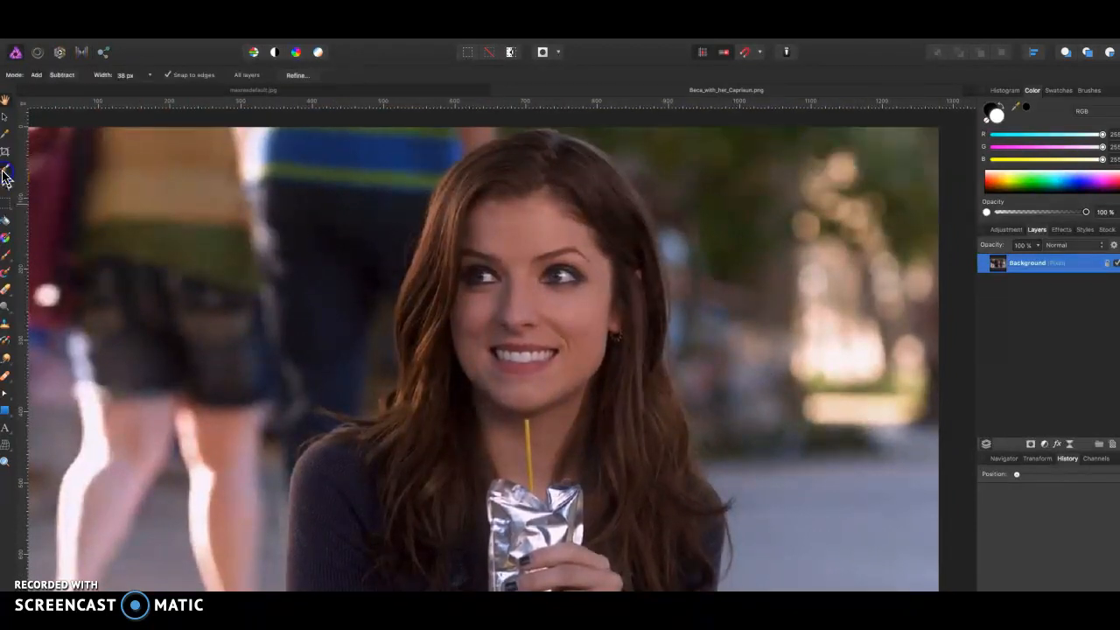
mouse_move(338, 516)
left_mouse_down()
mouse_move(336, 563)
mouse_move(379, 513)
mouse_move(478, 493)
mouse_move(487, 506)
mouse_move(448, 429)
mouse_move(389, 435)
left_mouse_up()
mouse_move(422, 378)
left_mouse_down()
mouse_move(446, 233)
mouse_move(487, 176)
mouse_move(516, 180)
mouse_move(622, 275)
mouse_move(564, 166)
mouse_move(598, 197)
mouse_move(621, 261)
mouse_move(600, 466)
mouse_move(640, 361)
mouse_move(635, 482)
left_mouse_up()
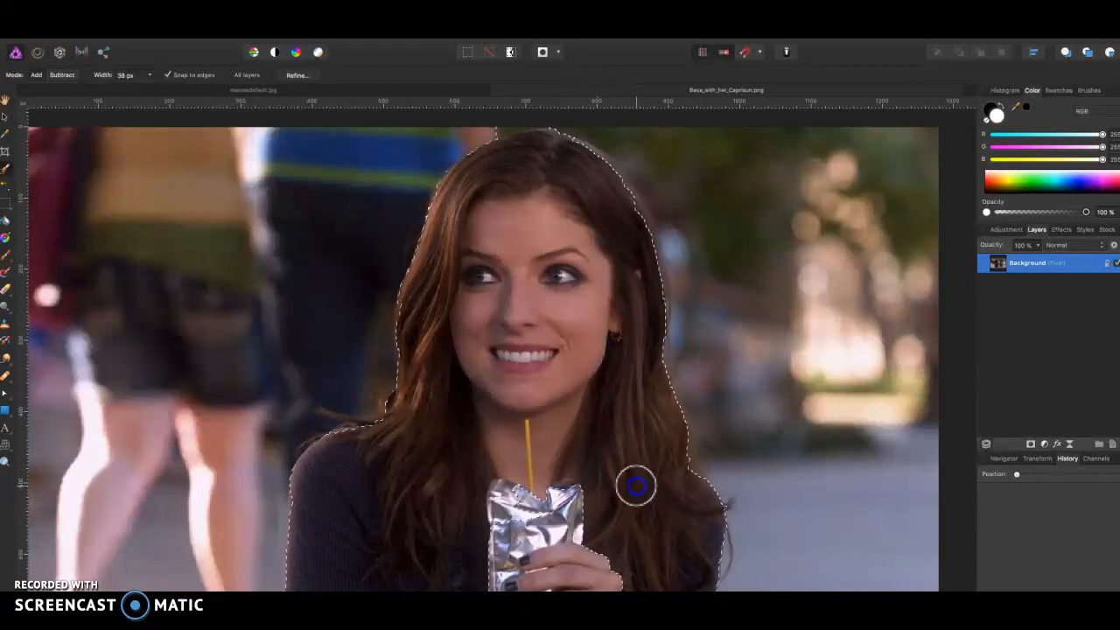
mouse_move(640, 529)
left_mouse_down()
mouse_move(618, 576)
mouse_move(544, 528)
mouse_move(637, 512)
mouse_move(608, 532)
mouse_move(599, 521)
mouse_move(624, 509)
mouse_move(625, 555)
mouse_move(579, 509)
mouse_move(675, 521)
mouse_move(612, 482)
mouse_move(577, 516)
mouse_move(573, 541)
mouse_move(707, 572)
mouse_move(688, 543)
mouse_move(726, 566)
mouse_move(636, 543)
left_mouse_up()
Clean up the selection edge along the crown of the woman's head with the Selection Brush
scroll(607, 531, "left", 3)
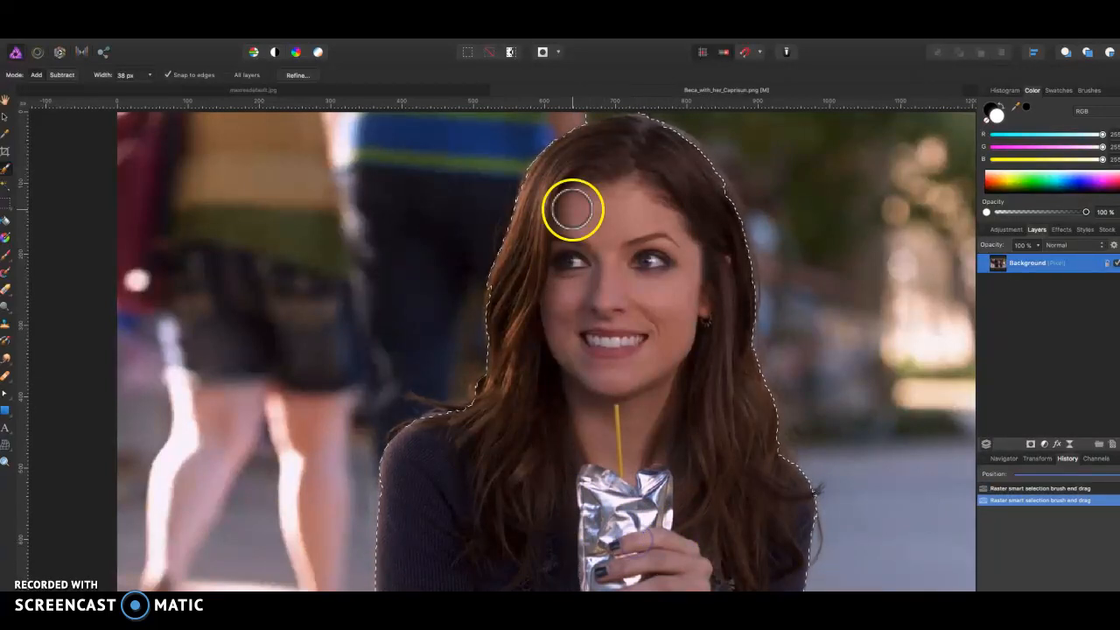
scroll(601, 305, "up", 5)
scroll(601, 305, "up", 1)
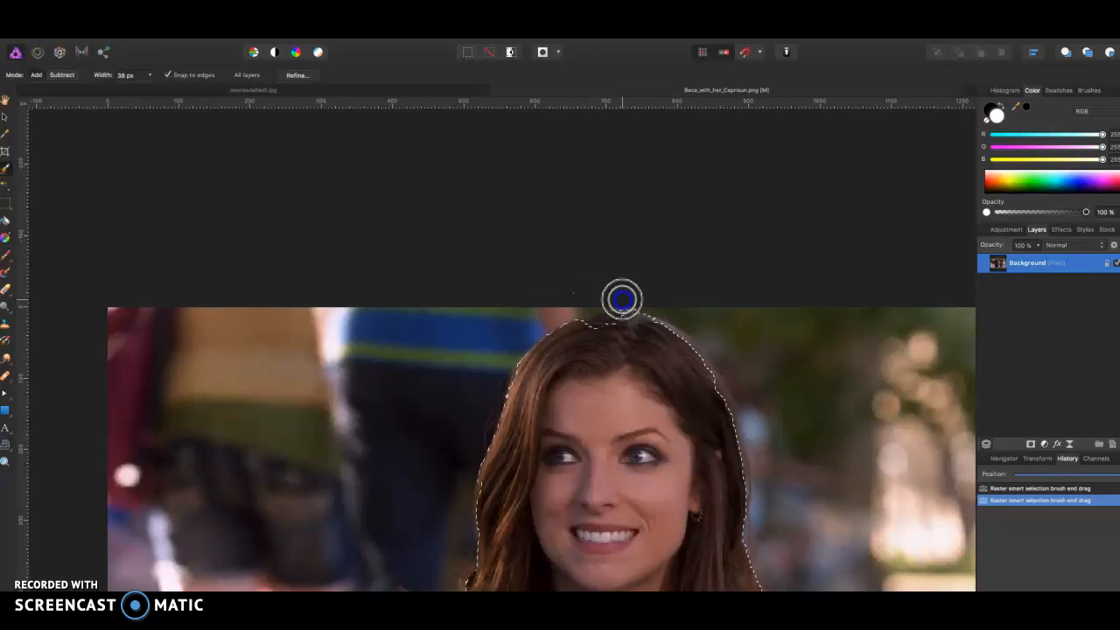
left_click_drag(623, 300, 622, 323)
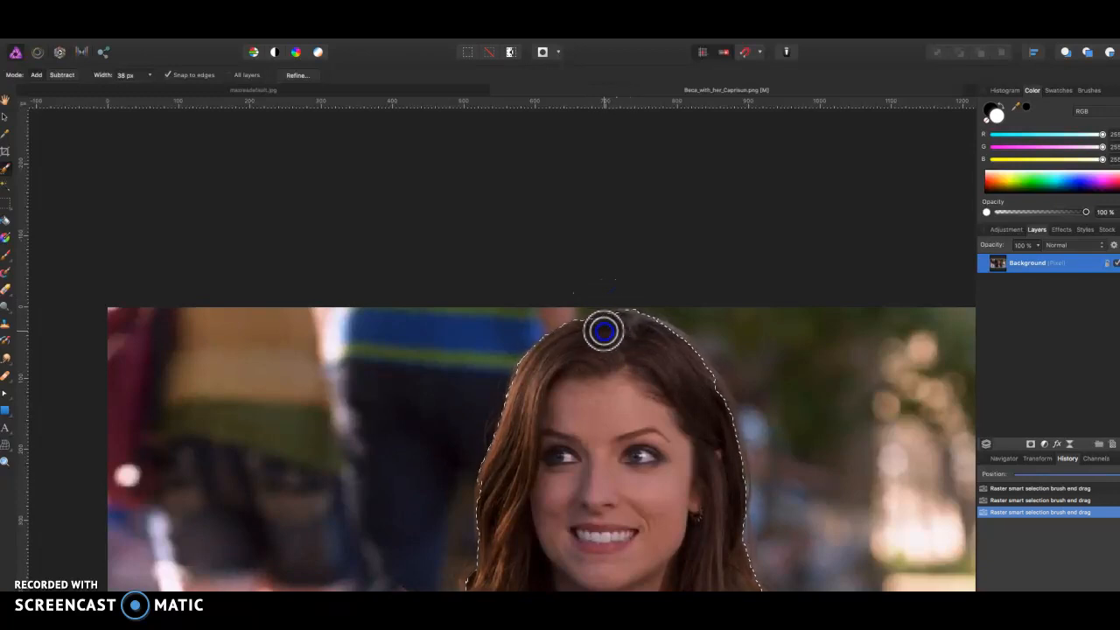
left_click(603, 330)
Check the selection outline around the hair and shoulders, and copy the selected woman to the clipboard
scroll(604, 332, "up", 5)
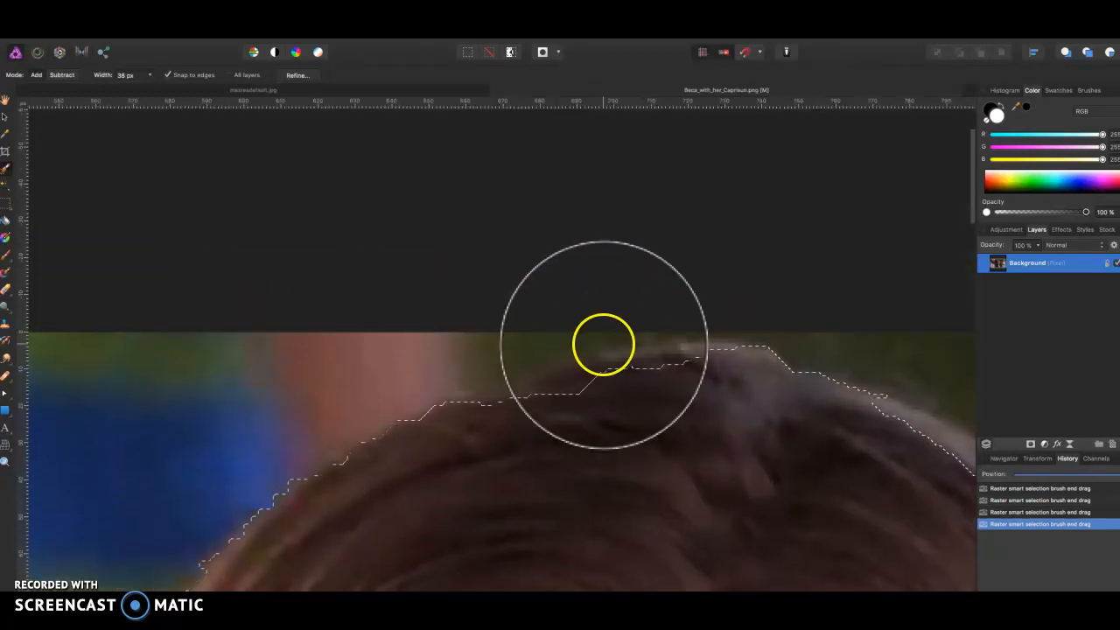
scroll(710, 487, "down", 5)
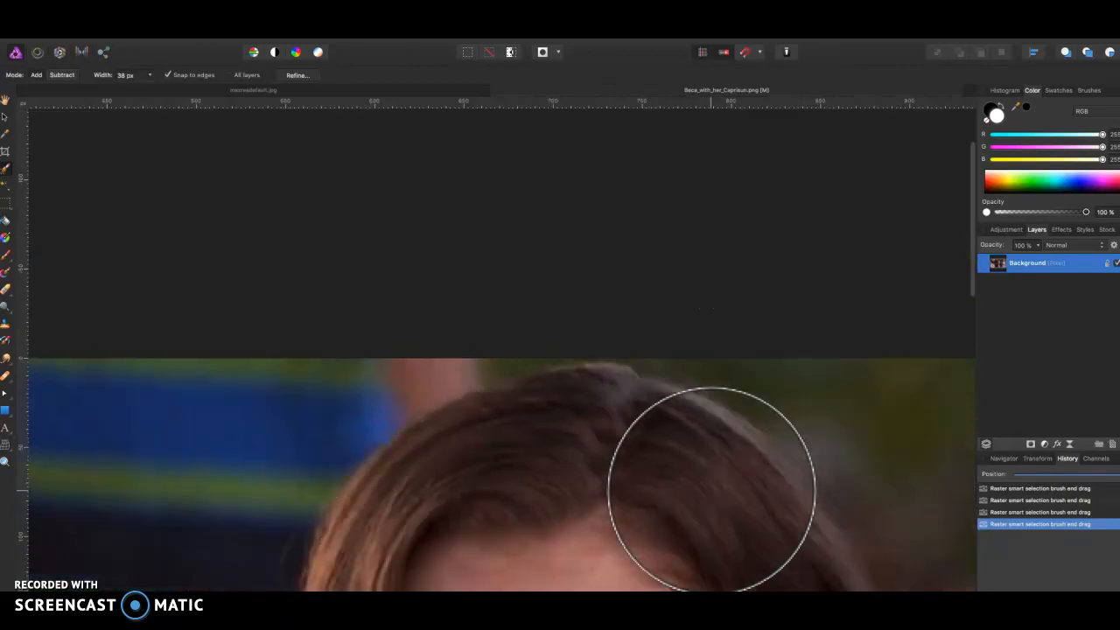
scroll(708, 468, "down", 4)
scroll(707, 463, "up", 2)
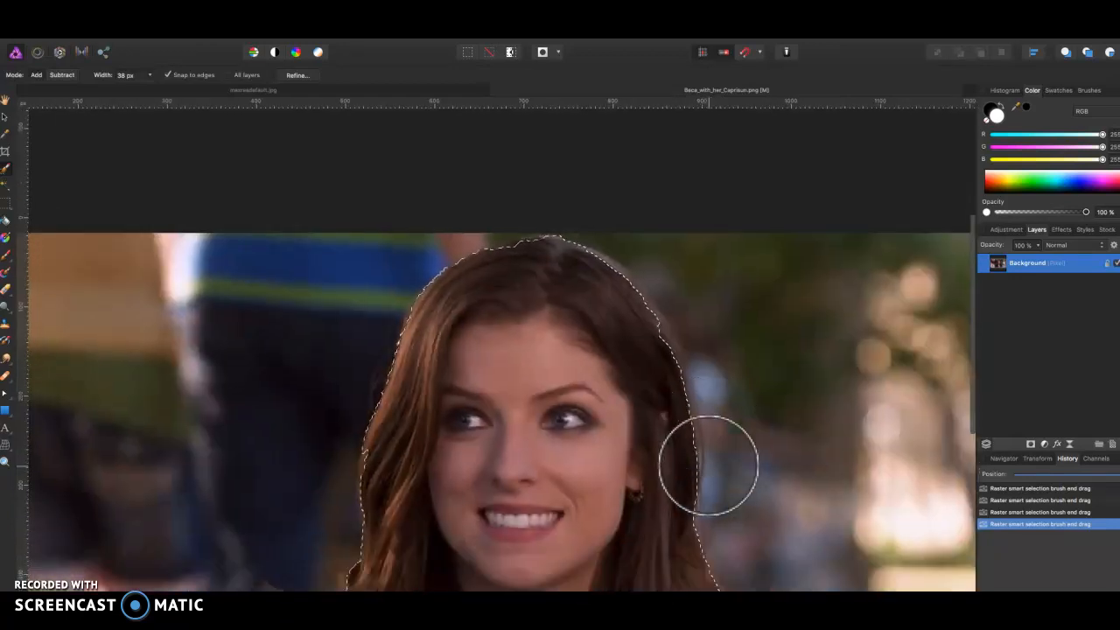
scroll(709, 465, "down", 3)
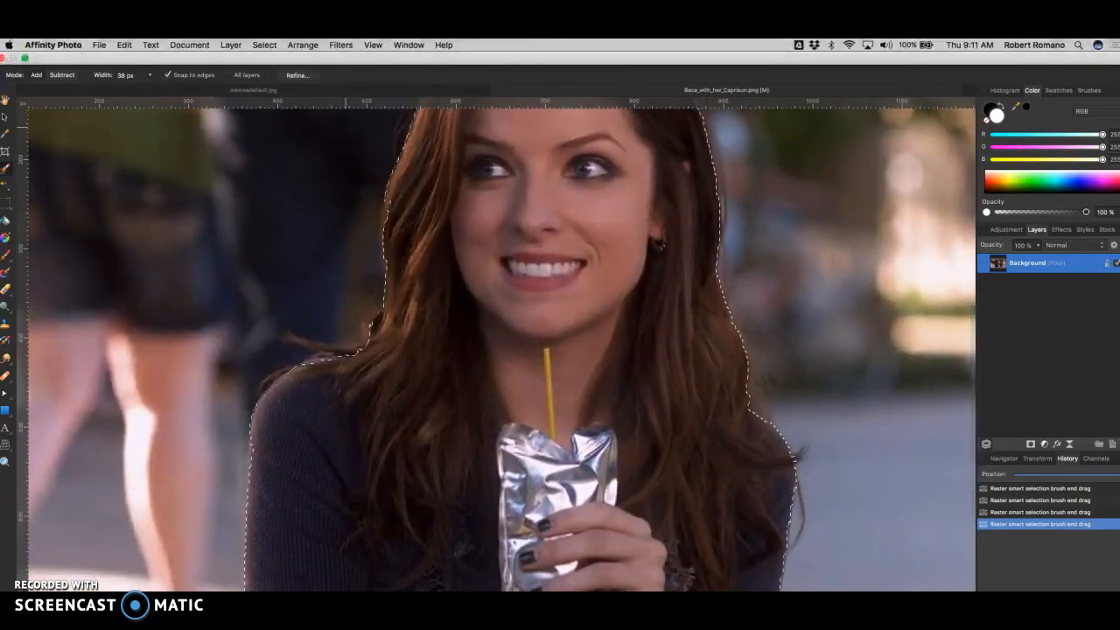
left_click(121, 45)
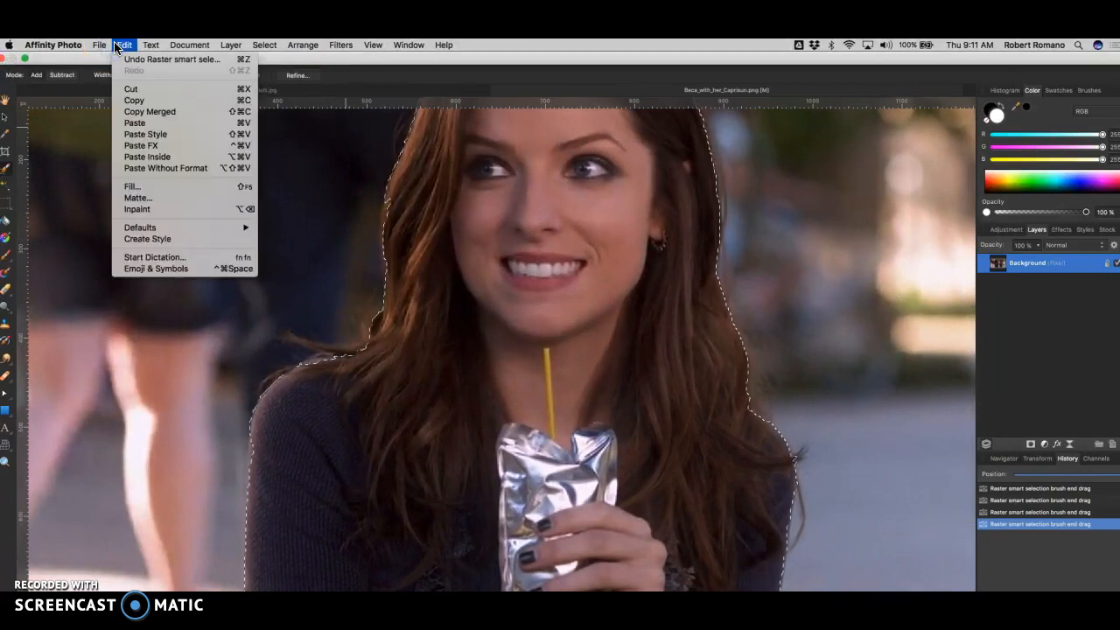
left_click(136, 103)
Switch back to Affinity Designer and bring up the untitled cityscape document
scroll(148, 137, "up", 5)
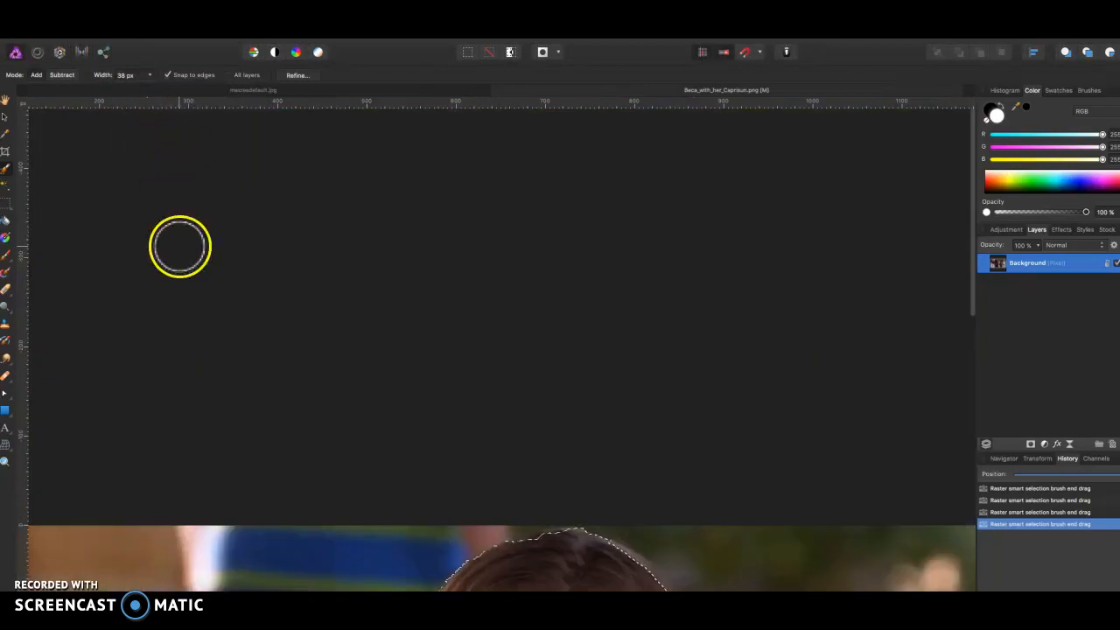
key("ctrl+Left")
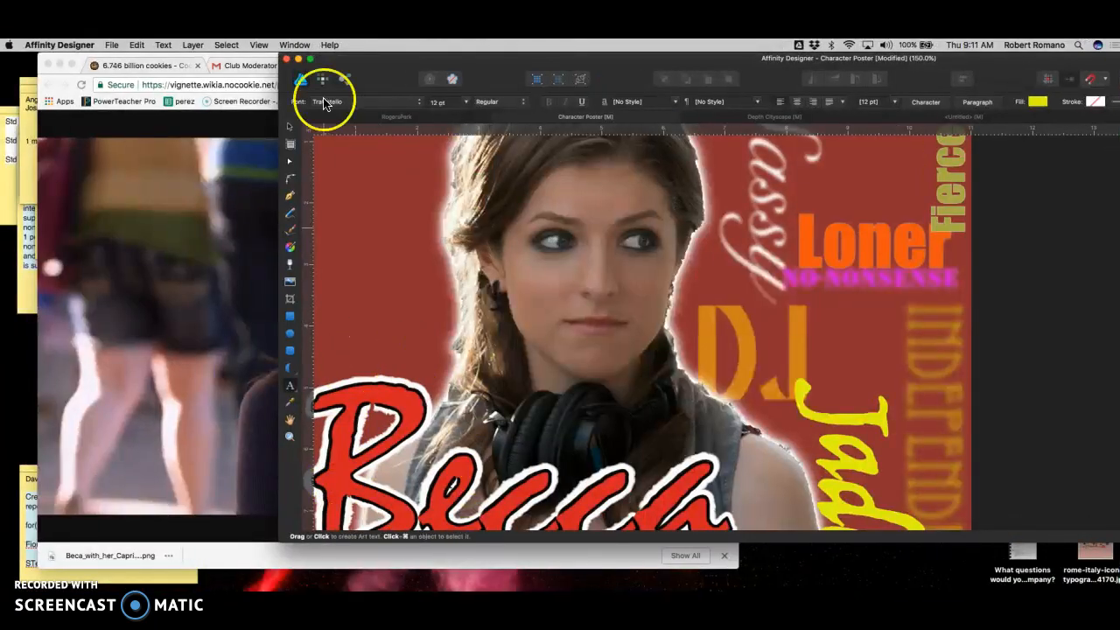
left_click(959, 117)
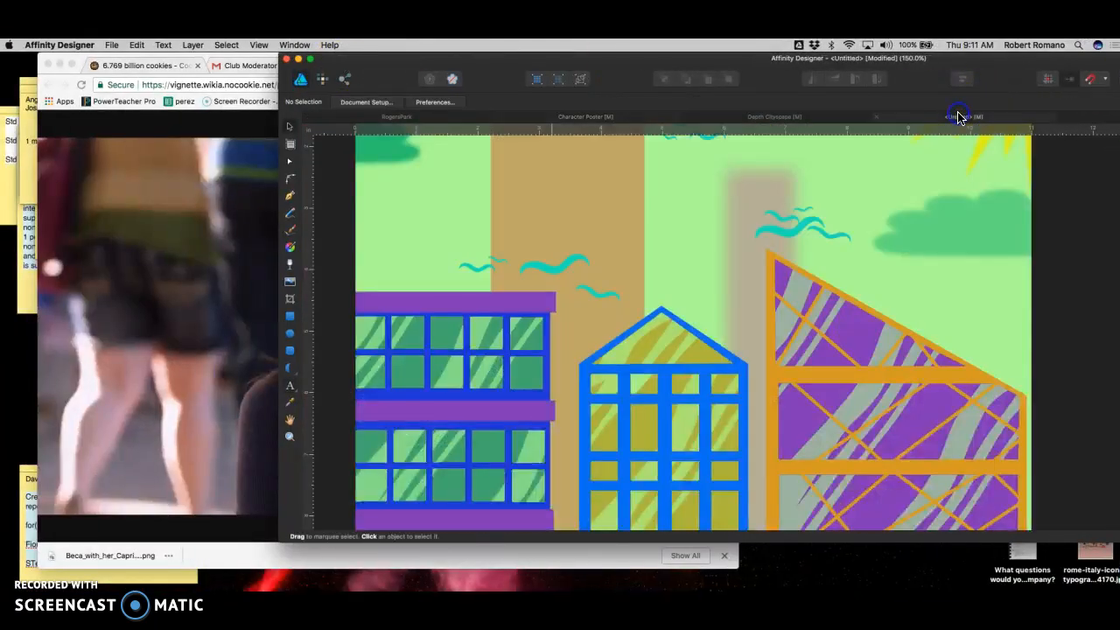
Bring up the blank untitled document at 100% zoom and expand the window to fill the screen
left_click(1094, 118)
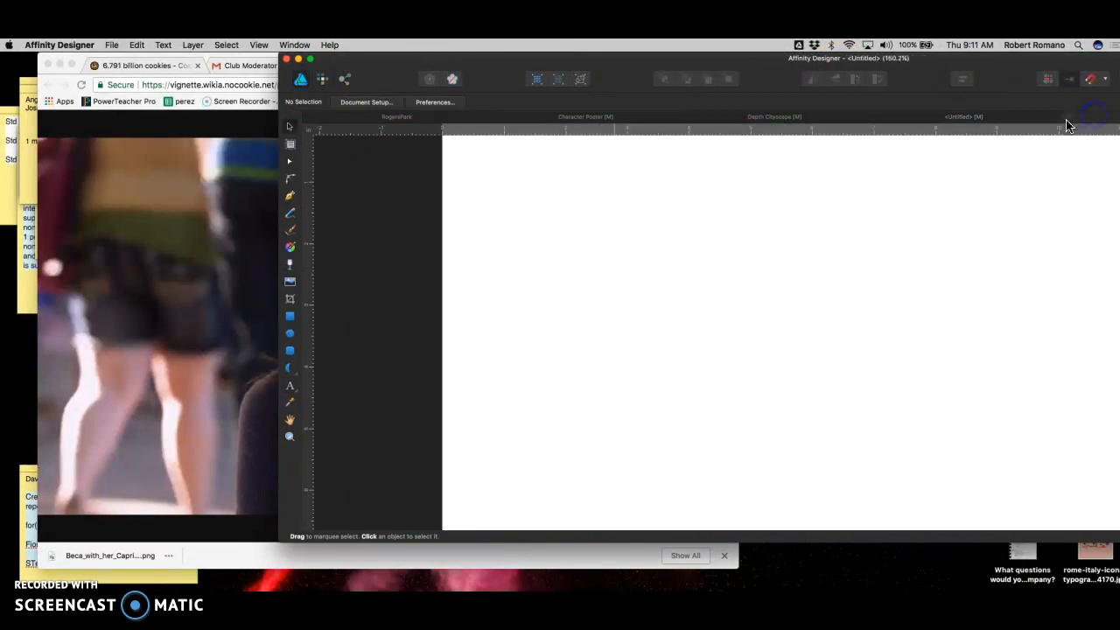
scroll(710, 240, "right", 3)
key("super+1")
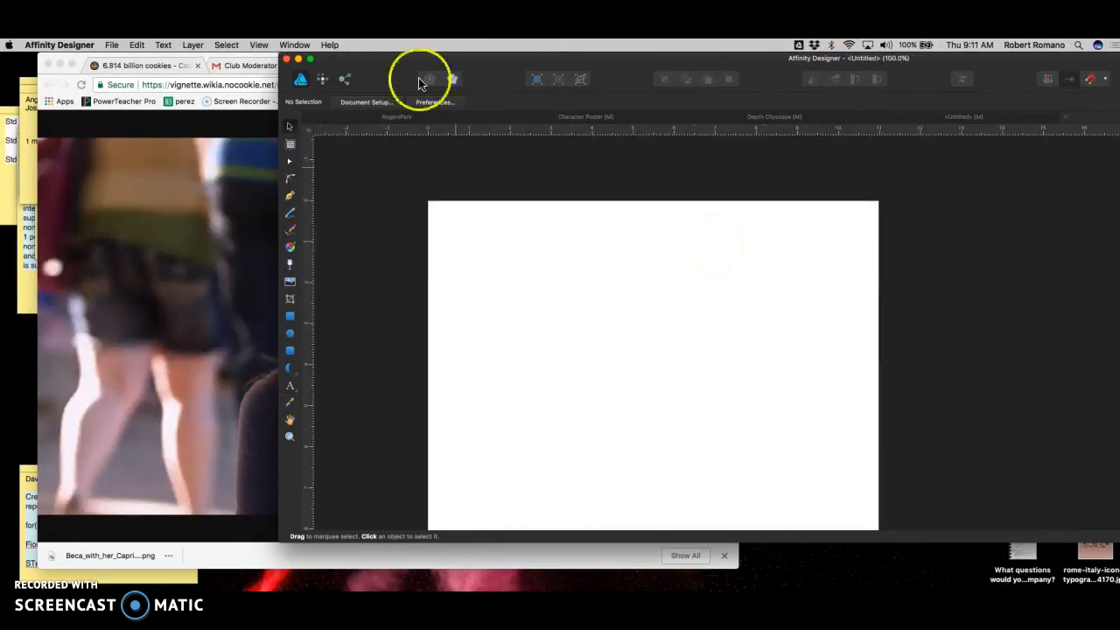
left_click(310, 60)
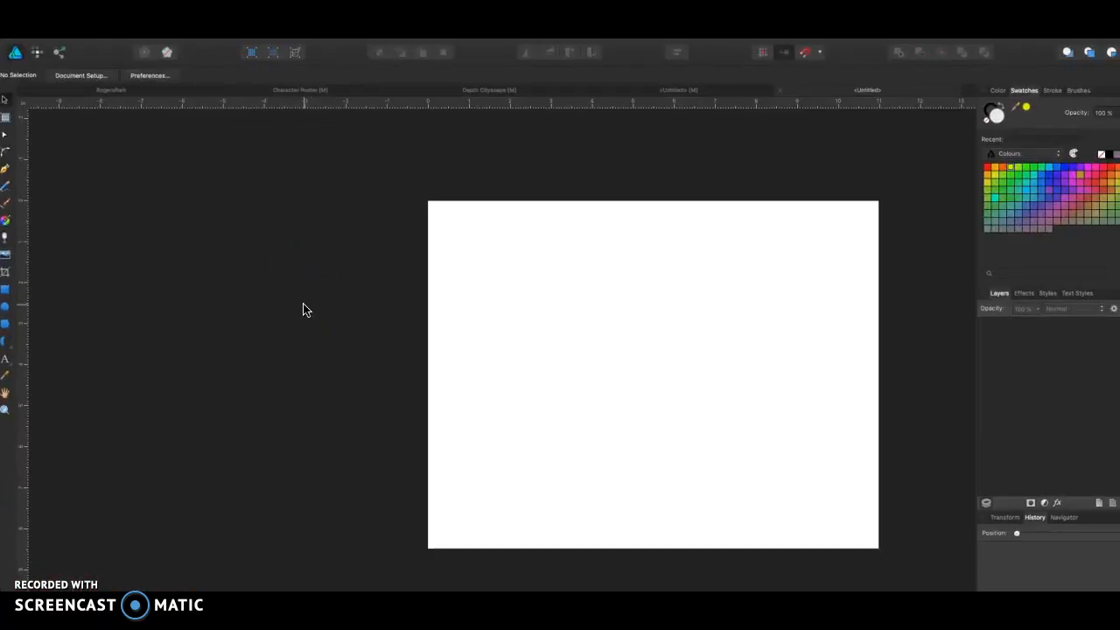
Paste the cut-out woman onto the blank page, enlarge her to fill the page height, and deselect her
left_click(489, 439)
key("super+v")
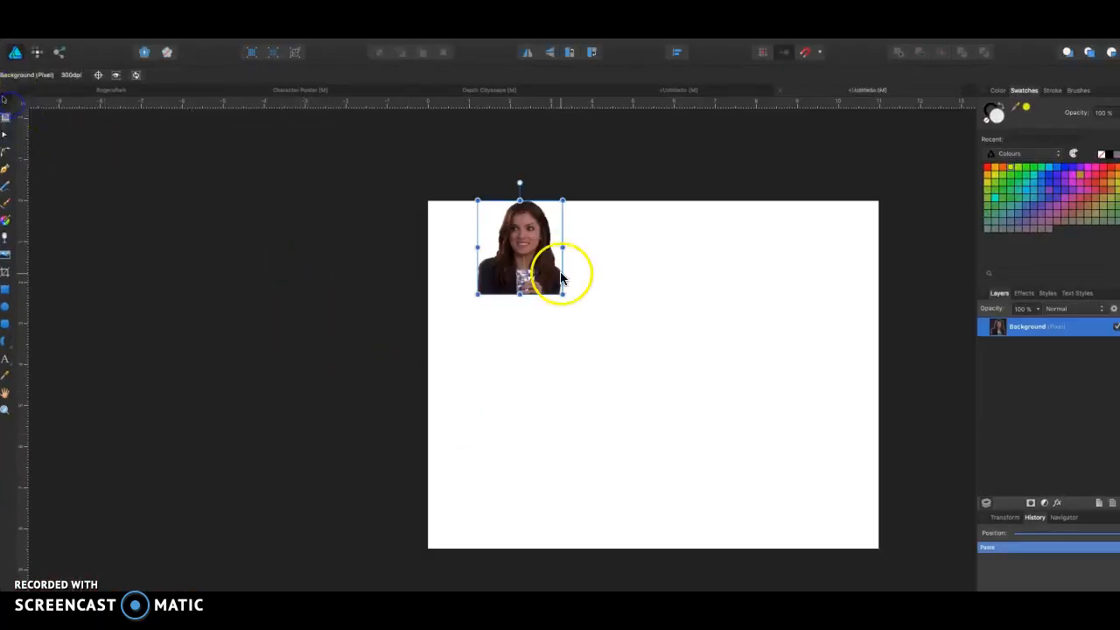
left_click_drag(562, 294, 794, 566)
left_click(841, 492)
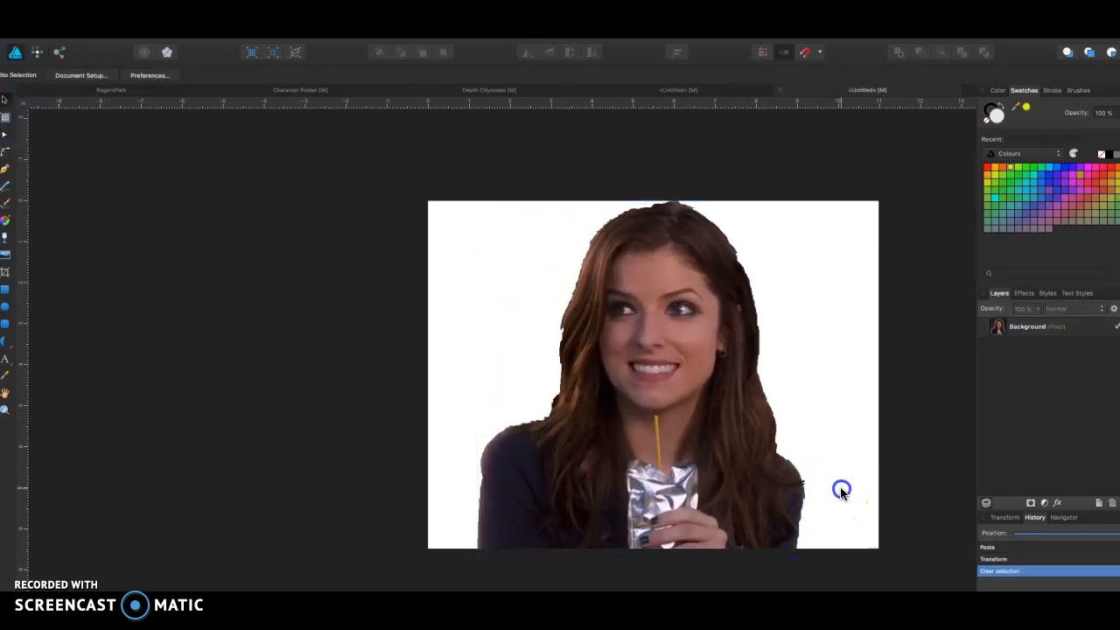
Examine the edges of the cut-out around the woman's hair, shoulders and drink pouch against the white page
key("super+plus")
scroll(841, 493, "right", 4)
scroll(840, 493, "up", 2)
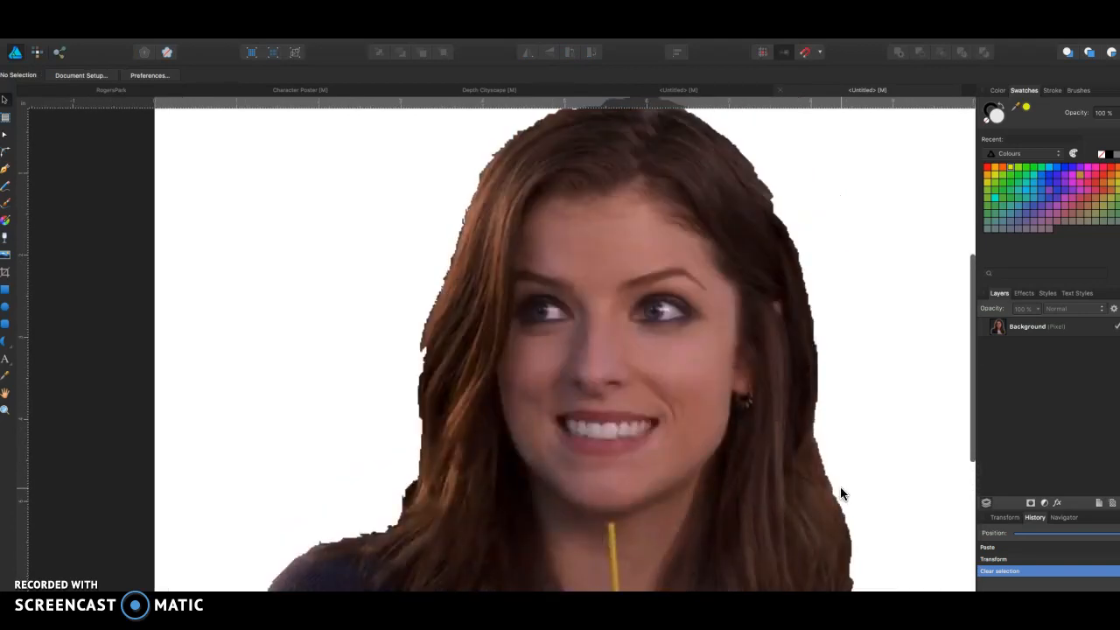
scroll(841, 492, "down", 1)
scroll(840, 494, "down", 2)
scroll(840, 494, "right", 4)
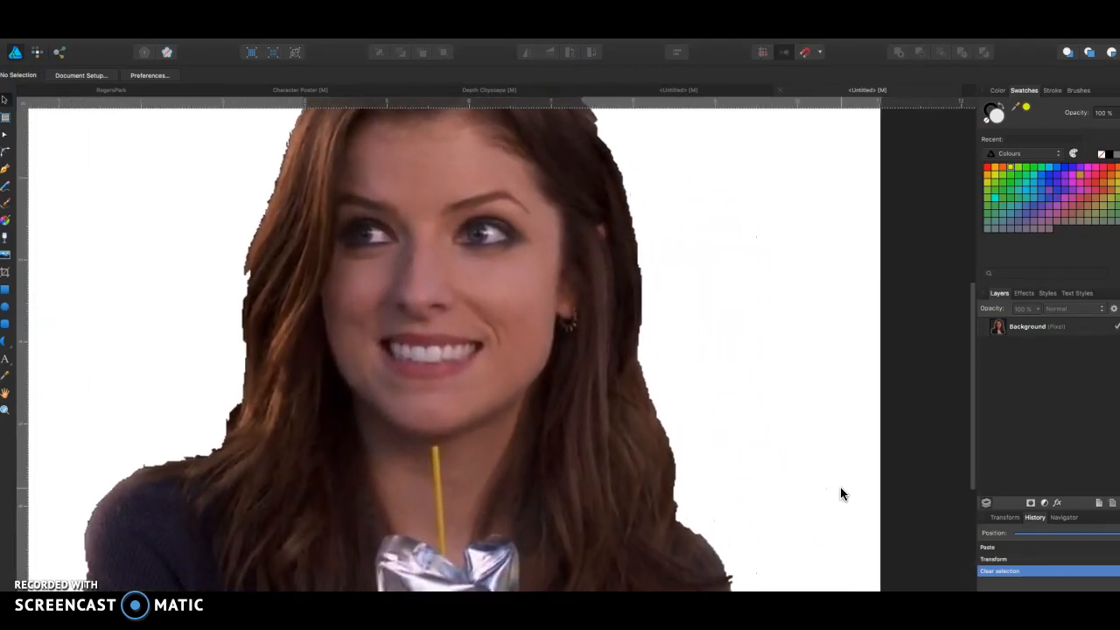
scroll(840, 493, "left", 2)
scroll(840, 494, "up", 1)
key("super+minus")
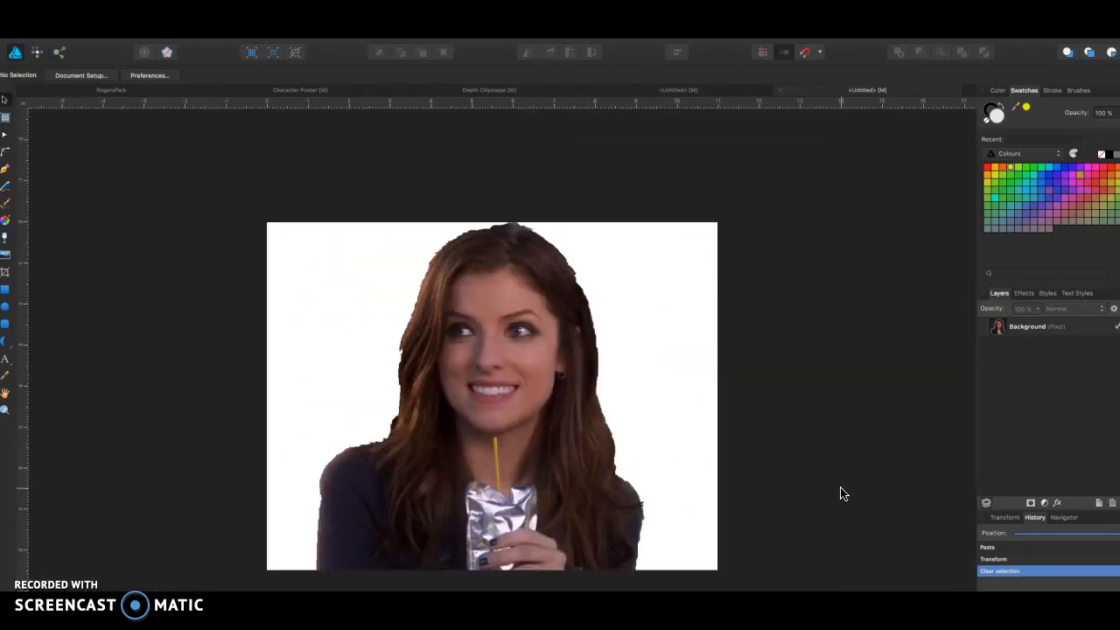
key("super+plus")
scroll(840, 494, "down", 2)
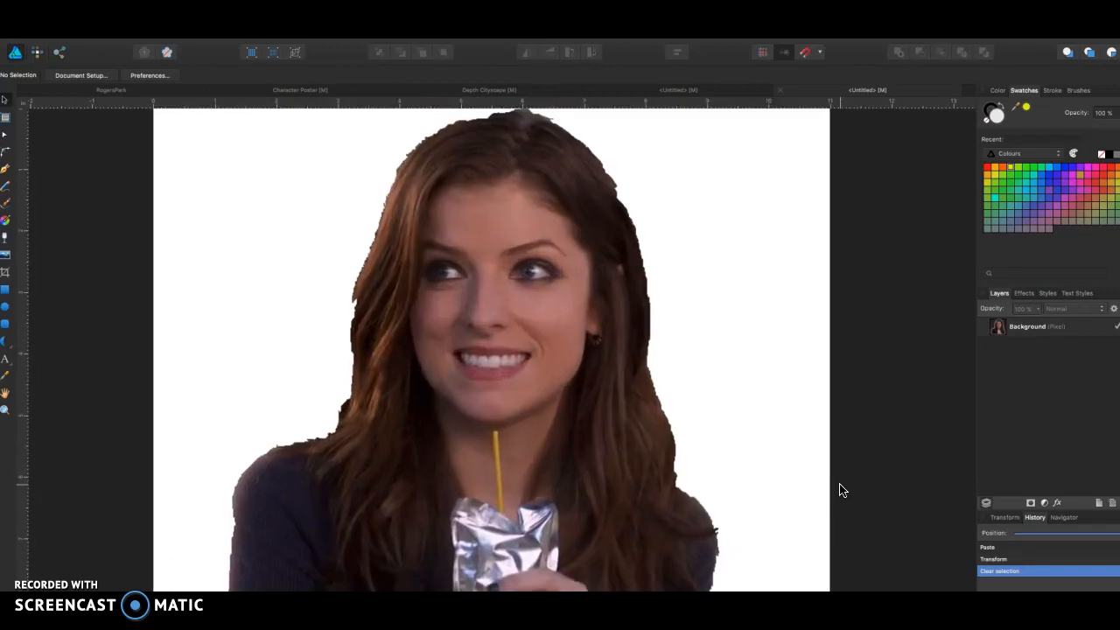
left_click(891, 276)
key("super+minus")
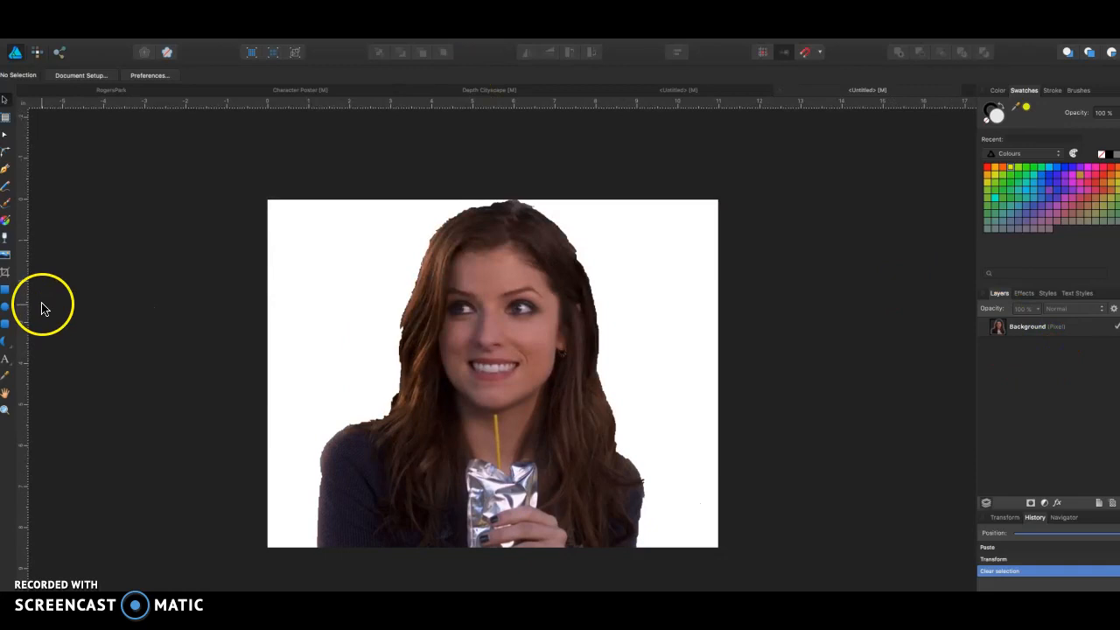
Add a rectangle covering the whole page beneath the woman's layer and fill it with a muted red
left_click_drag(203, 160, 757, 568)
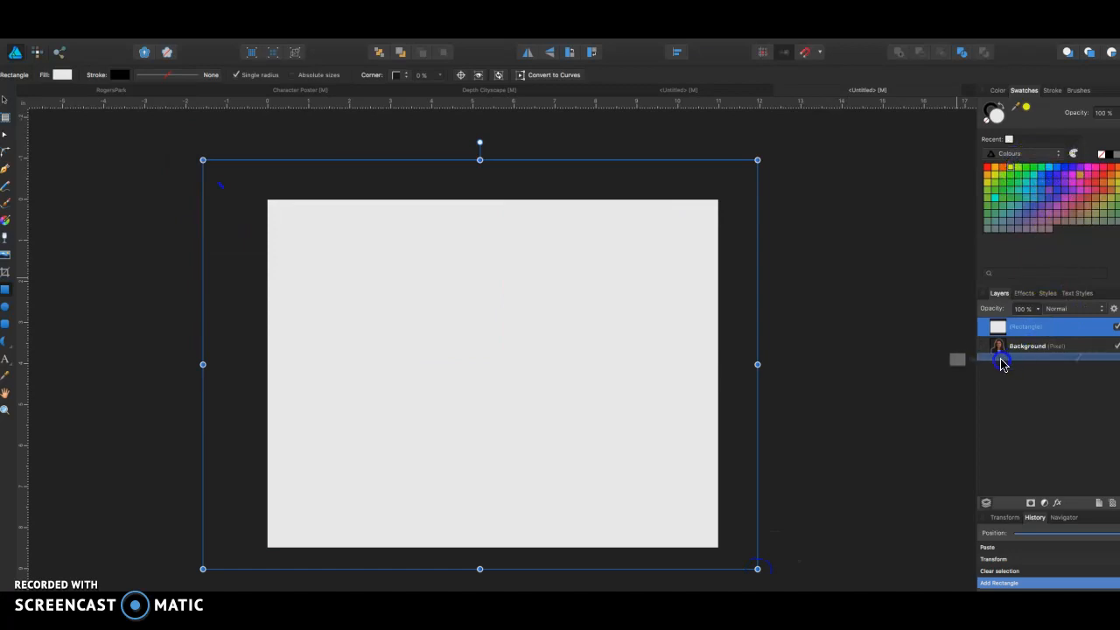
left_click_drag(1003, 364, 1002, 365)
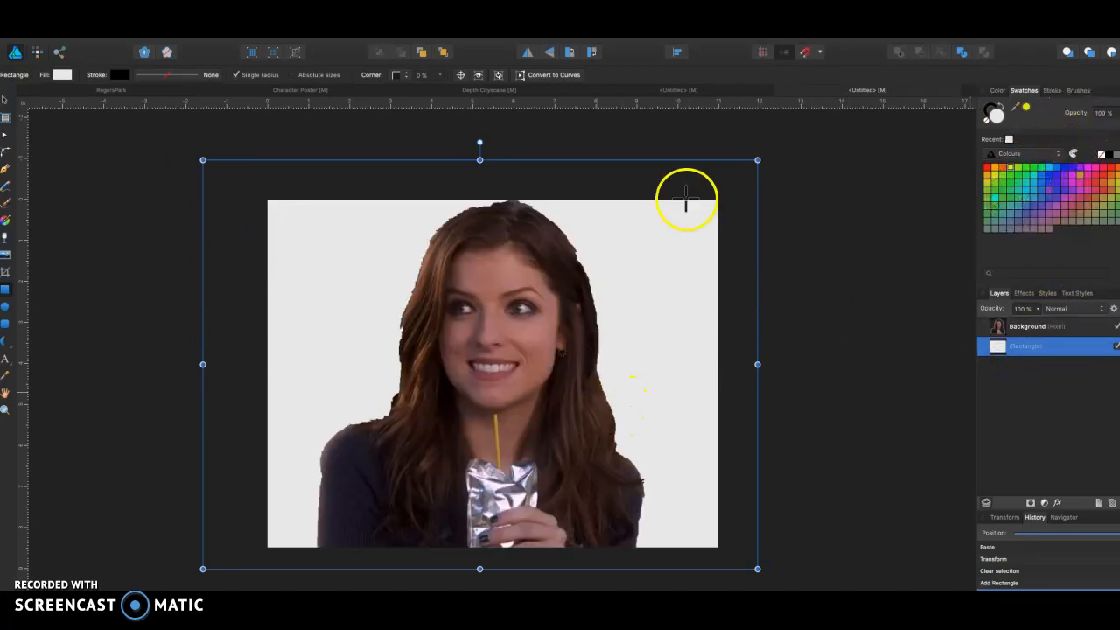
left_click(988, 168)
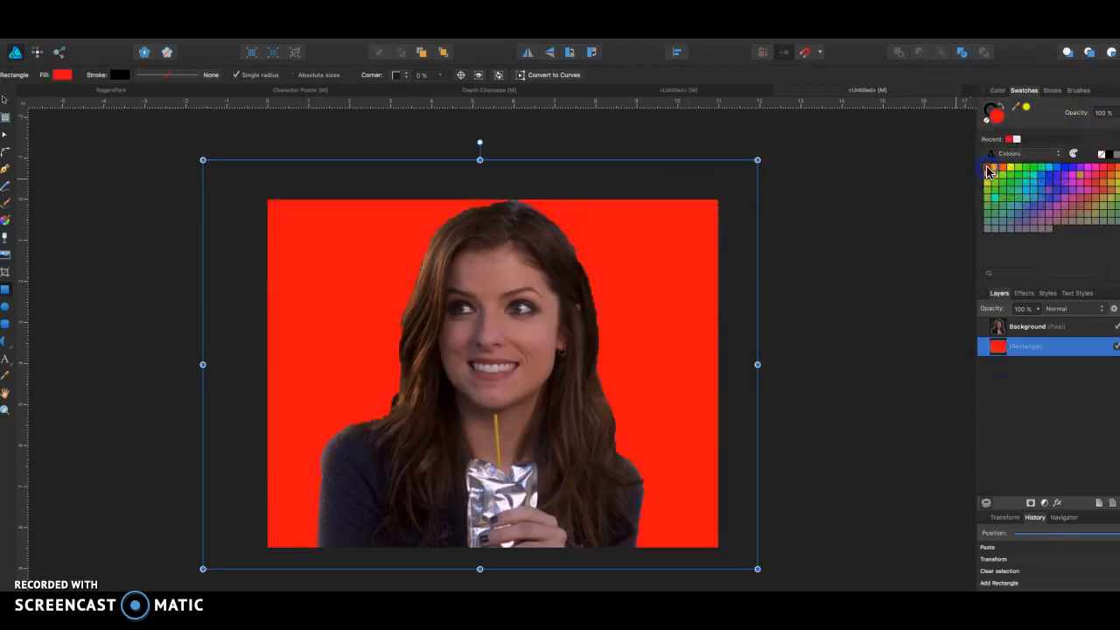
left_click(1102, 184)
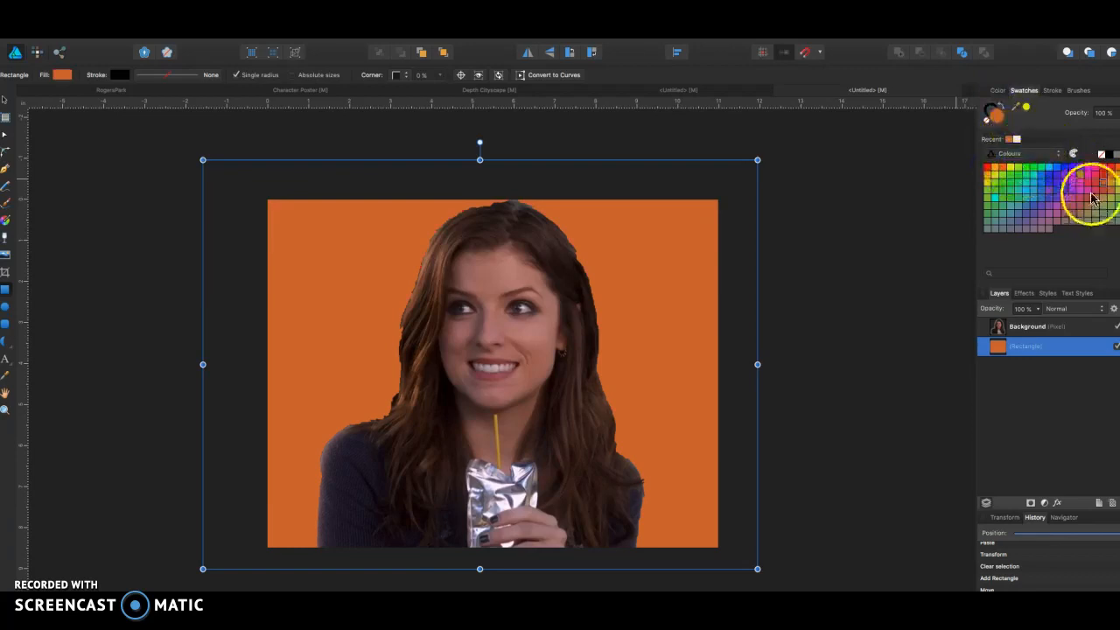
left_click(1095, 188)
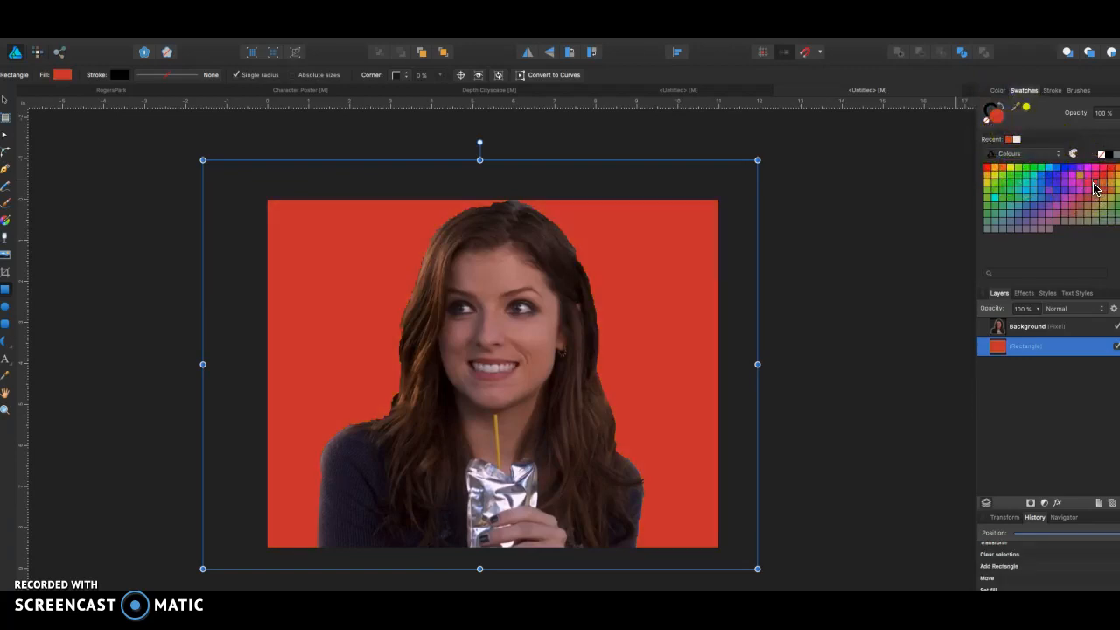
left_click(900, 338)
Move the woman to the right side of the page and slightly down, leaving the left side open, and deselect her
key("super+plus")
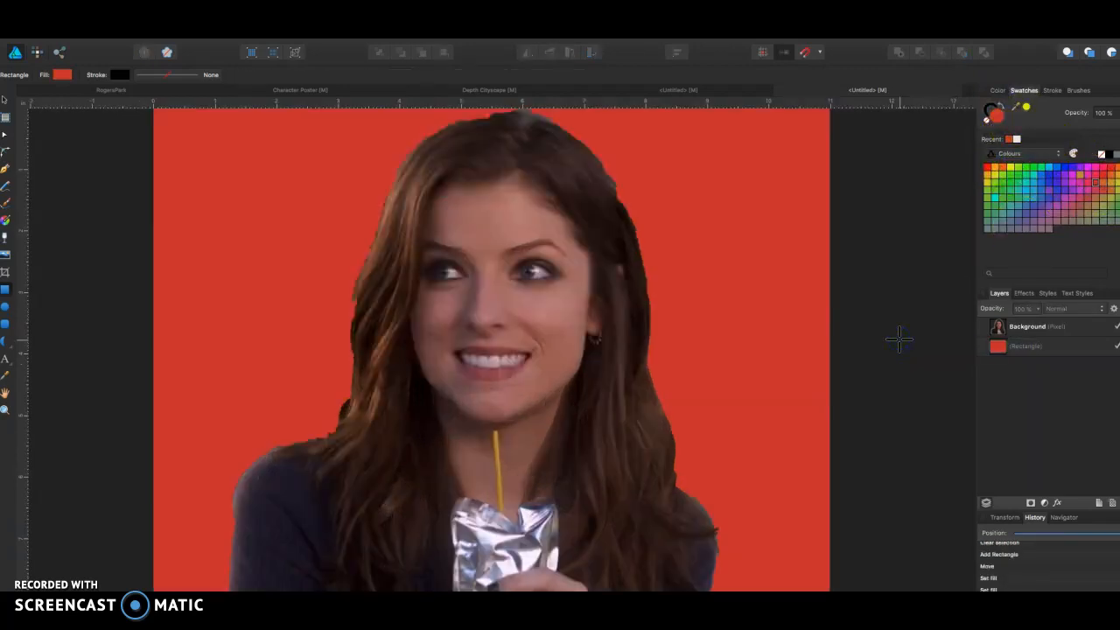
left_click_drag(487, 303, 732, 329)
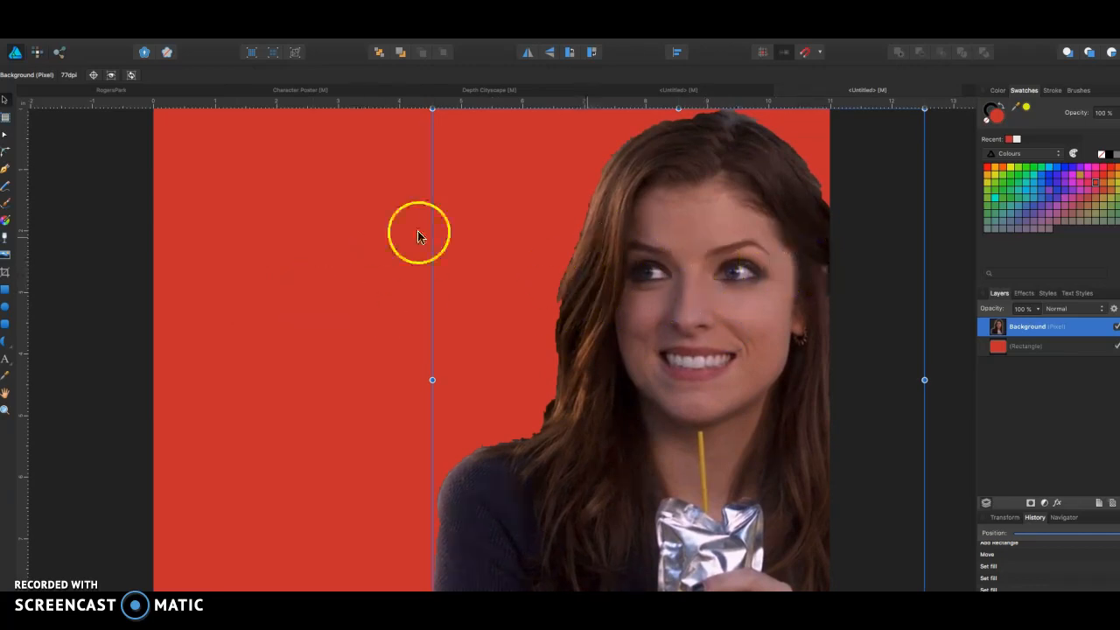
left_click(341, 313)
left_click_drag(742, 313, 682, 341)
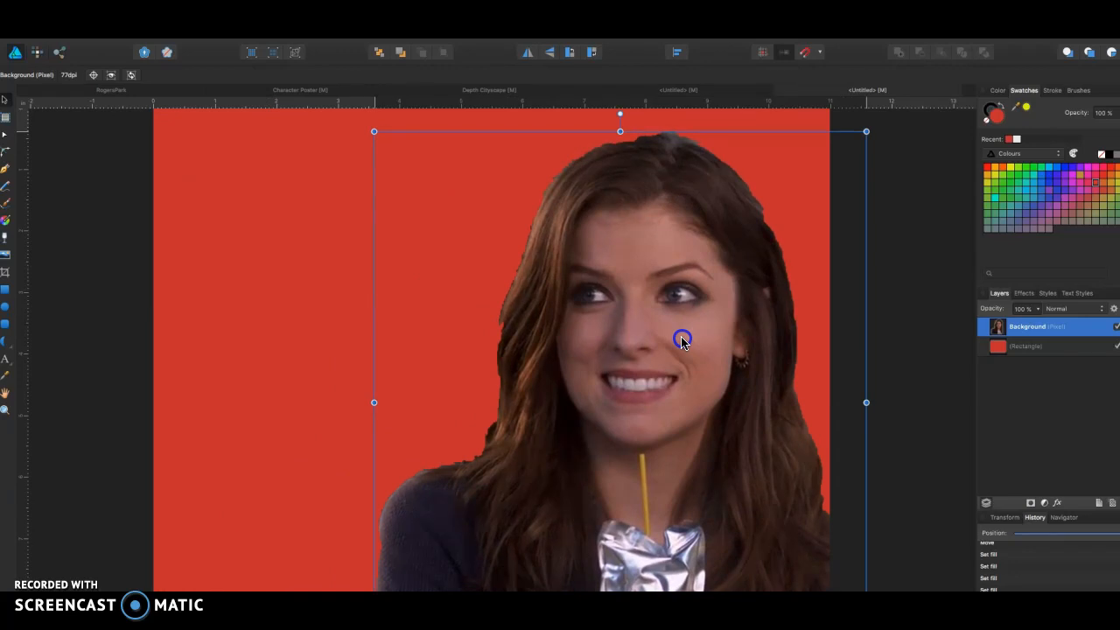
left_click(895, 343)
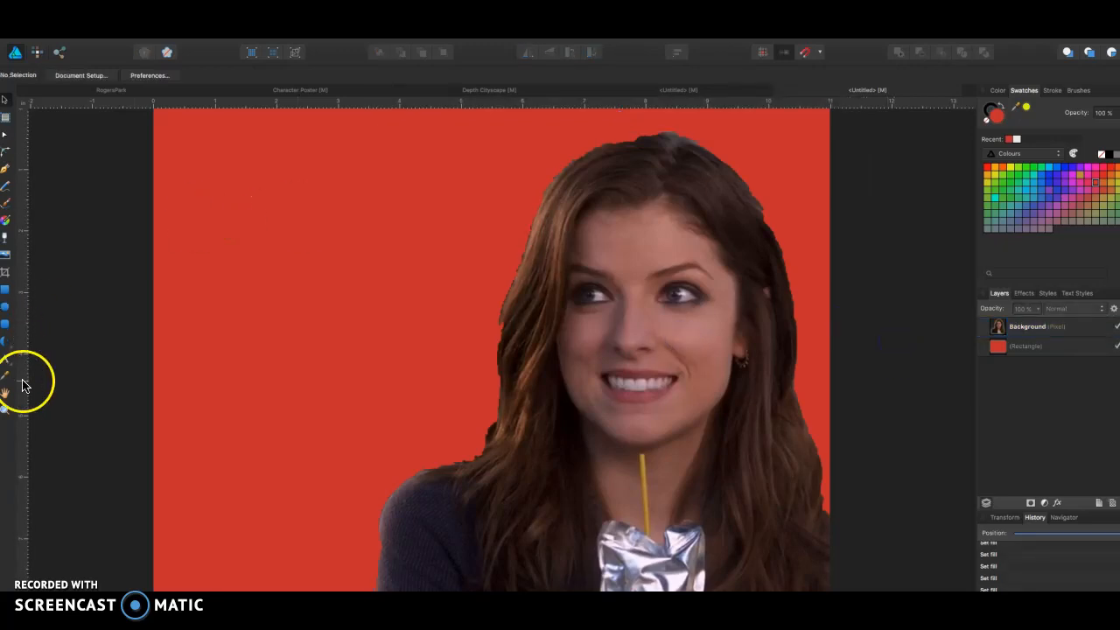
Add the artistic text "Becca" in Britannic Bold near the woman's shoulder
left_click(3, 359)
left_click(423, 458)
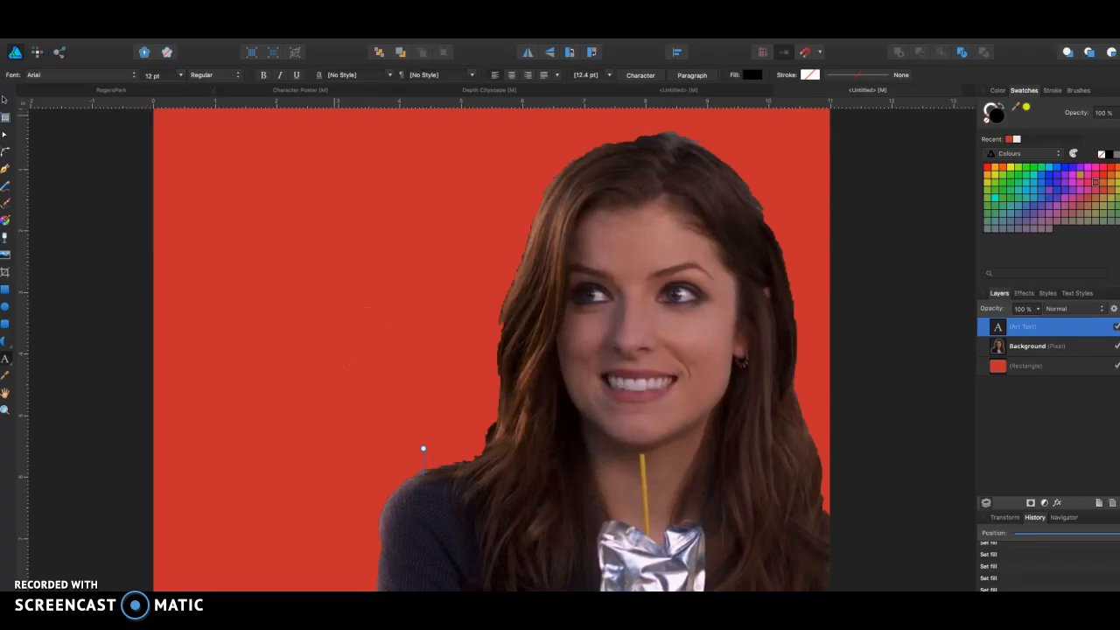
left_click(689, 91)
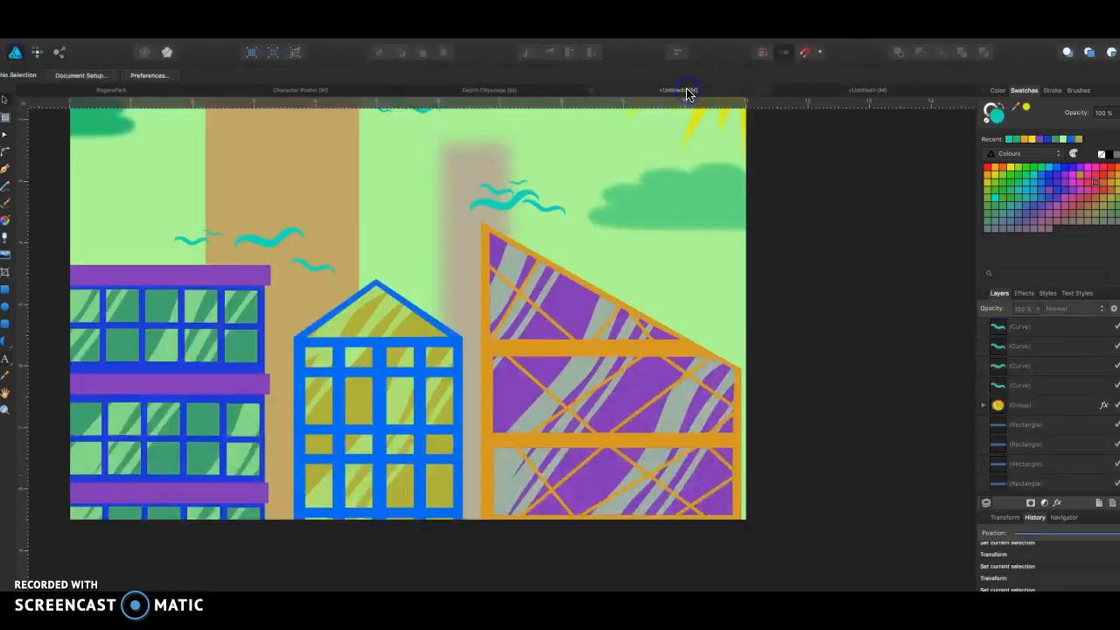
left_click(850, 94)
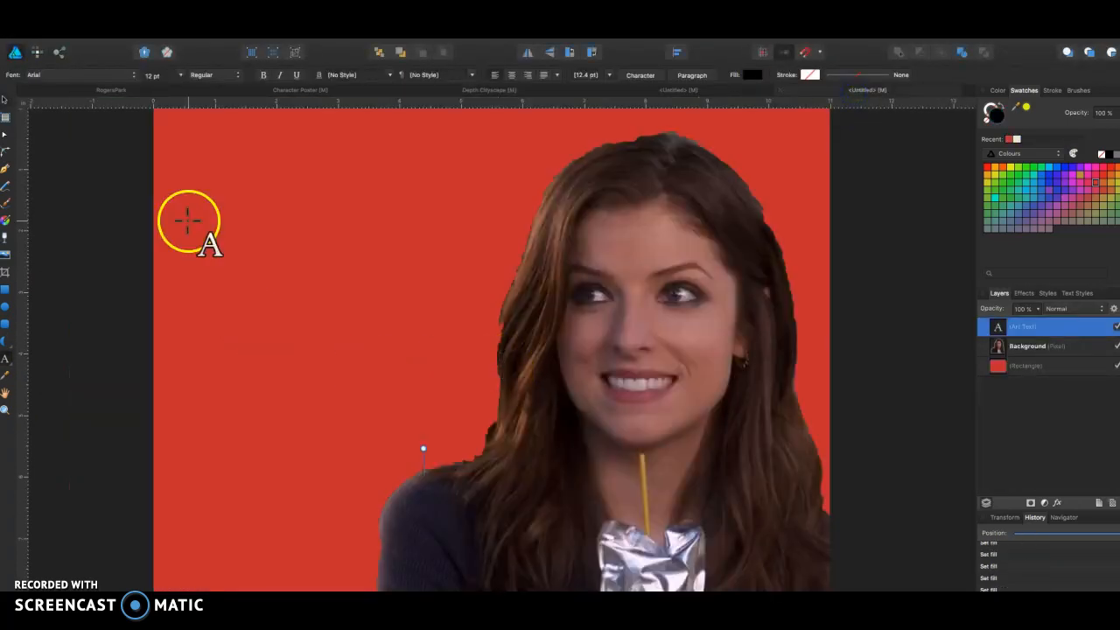
left_click(87, 75)
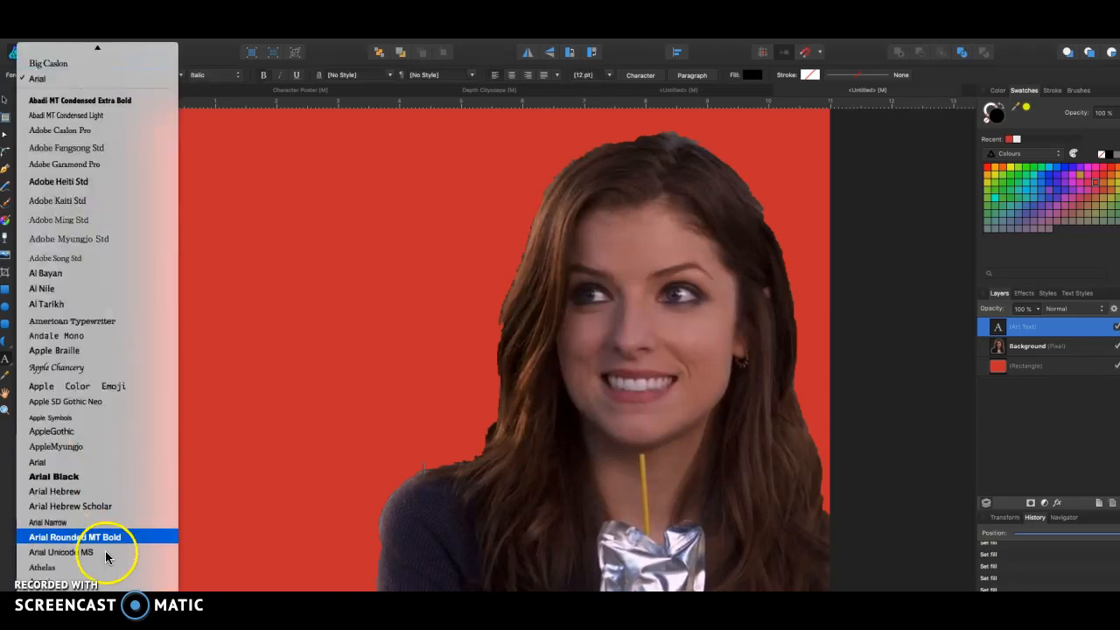
scroll(107, 571, "down", 10)
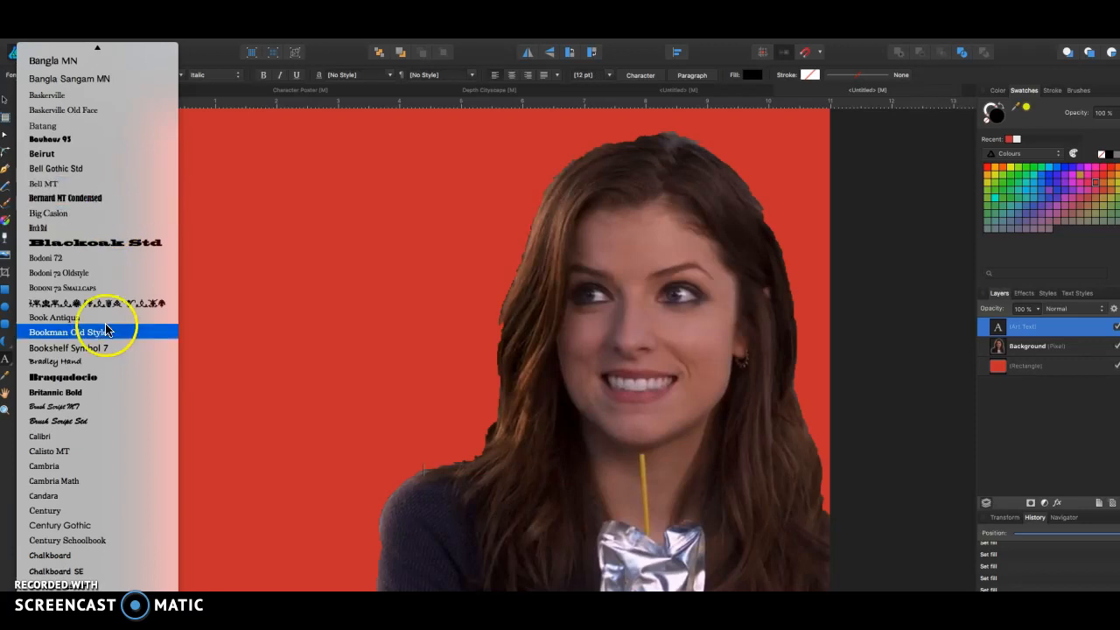
left_click(101, 395)
type("cca")
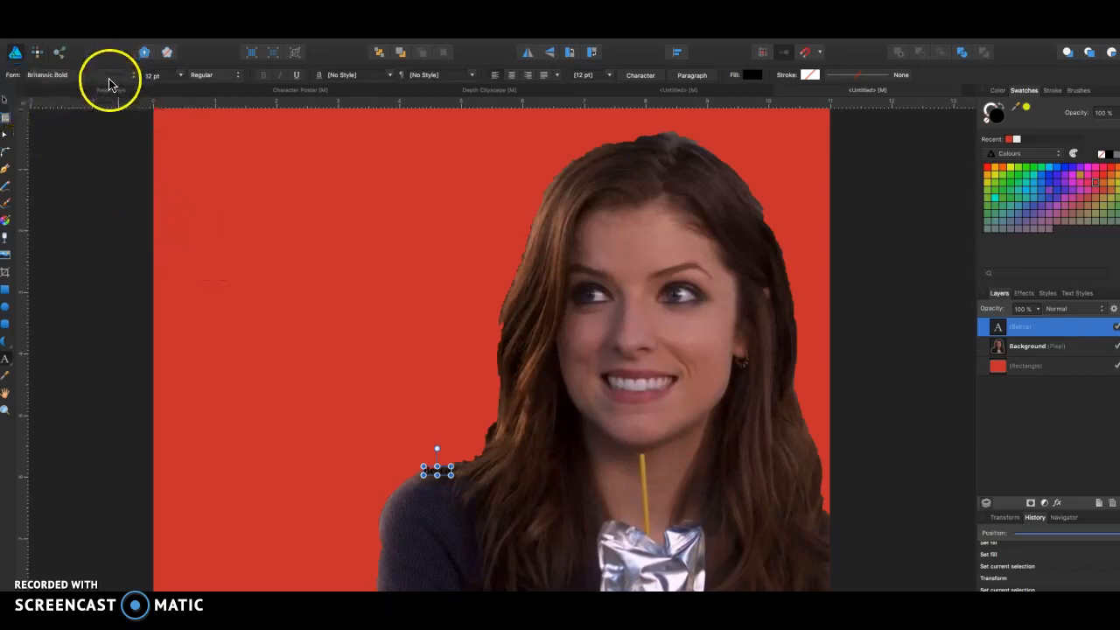
Enlarge the "Becca" text to about 182 pt across the woman's chest and fill it with the recent off-white colour
left_click_drag(450, 475, 831, 592)
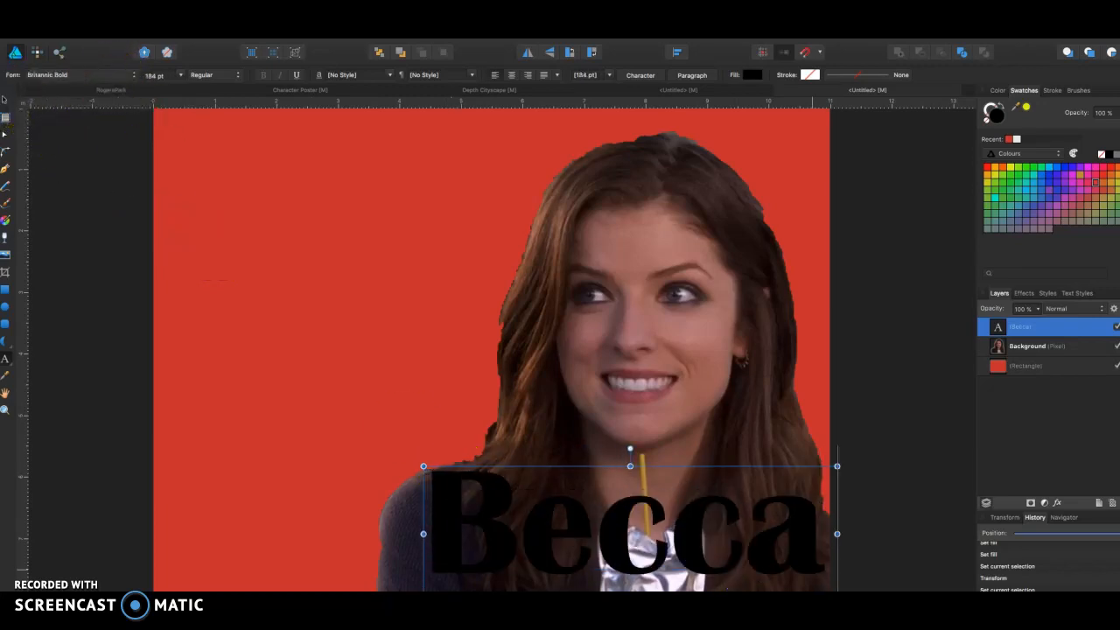
left_click(1016, 139)
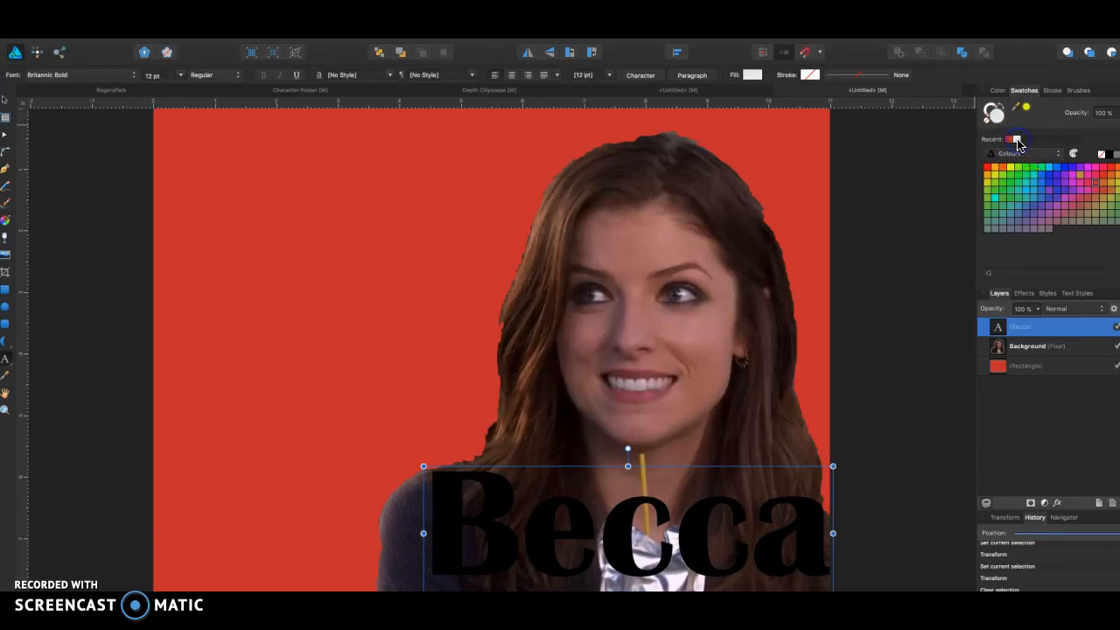
left_click(779, 442)
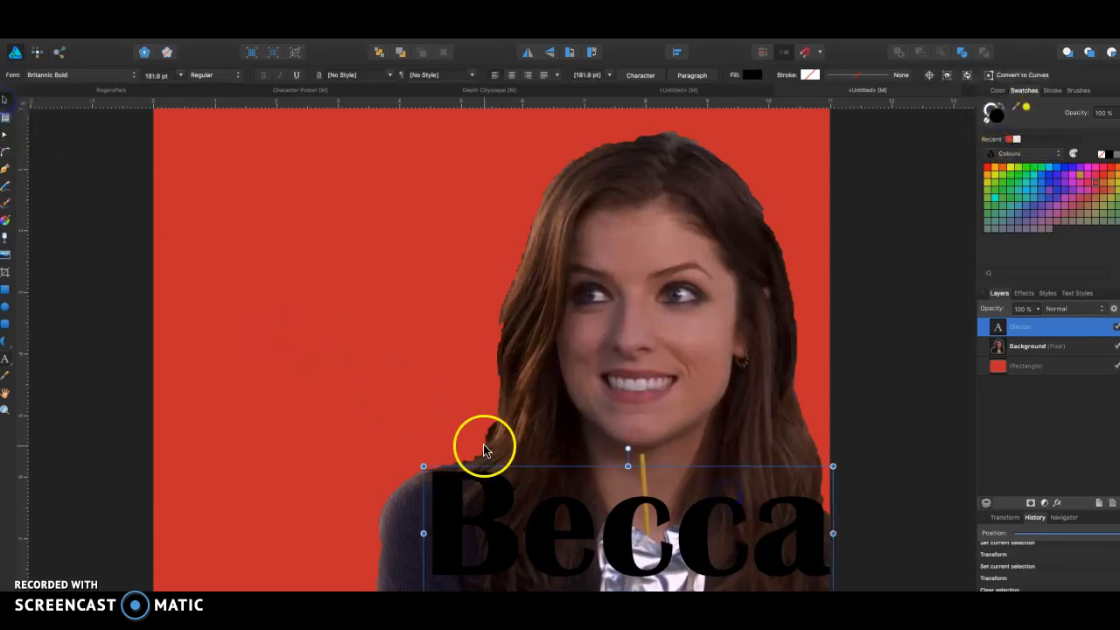
left_click(1016, 139)
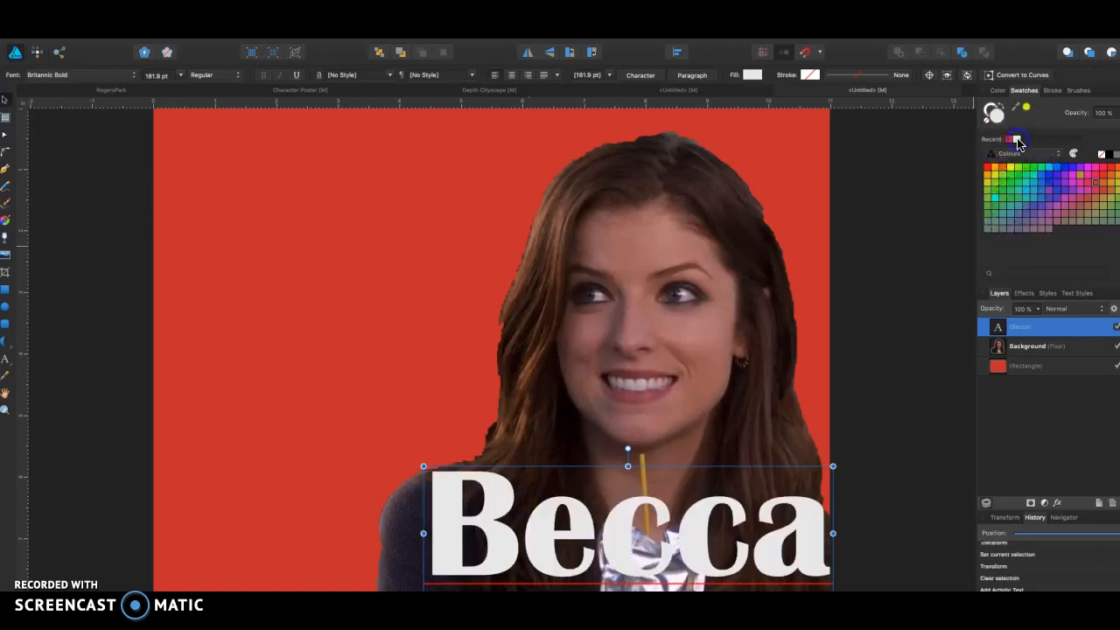
Change the font of the "Becca" title to Mistral after previewing other fonts on it
left_click(112, 76)
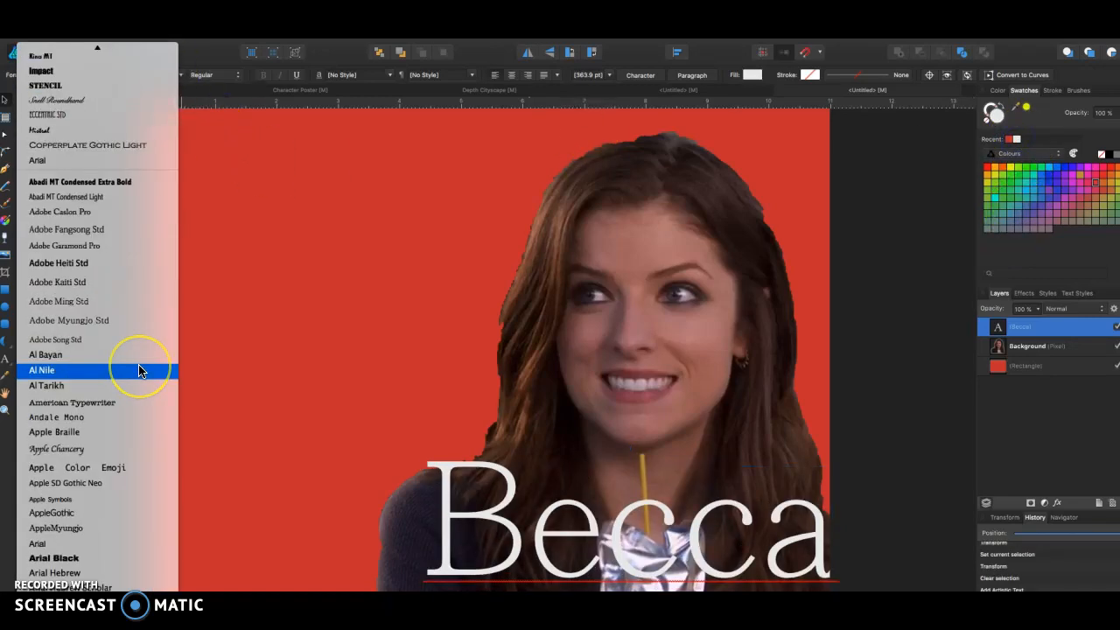
scroll(139, 370, "down", 5)
scroll(138, 363, "down", 10)
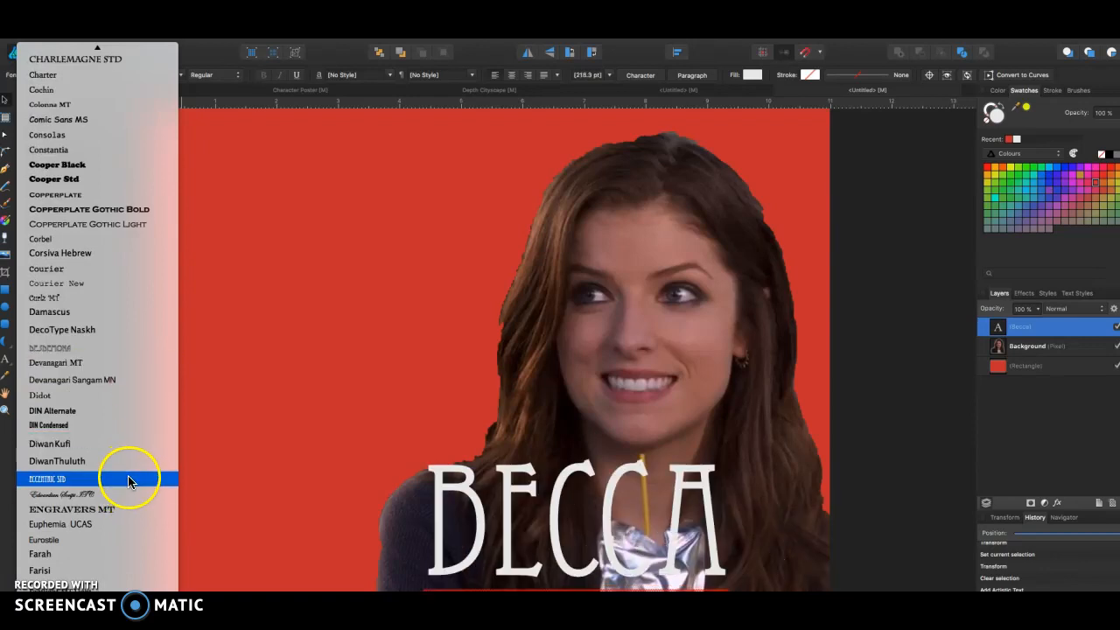
scroll(128, 495, "down", 6)
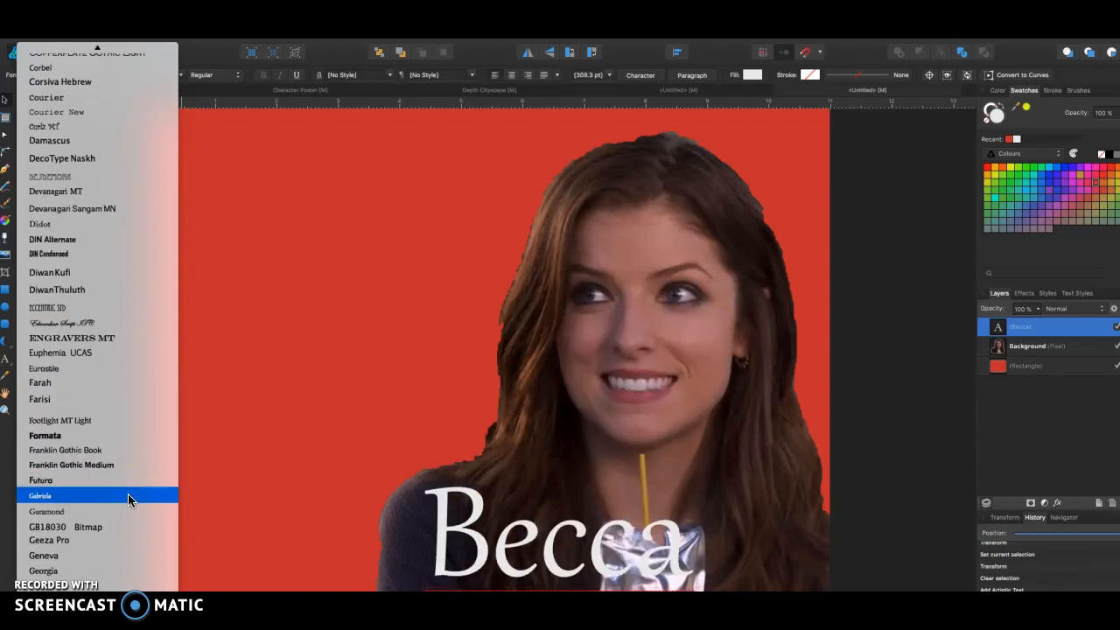
scroll(128, 495, "down", 9)
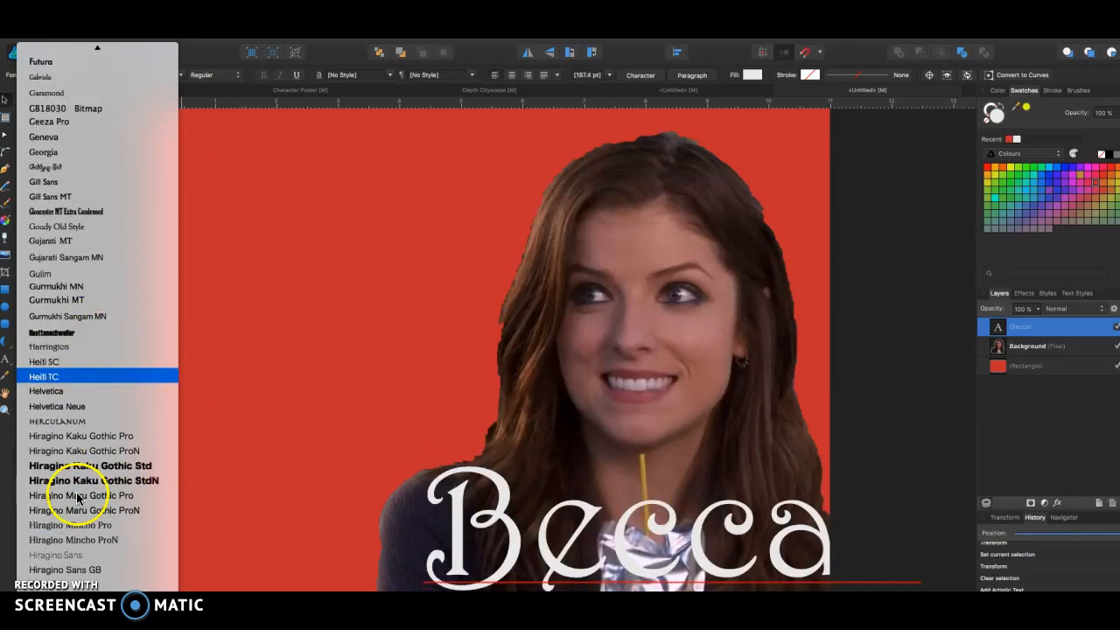
scroll(77, 542, "down", 8)
scroll(77, 542, "down", 8)
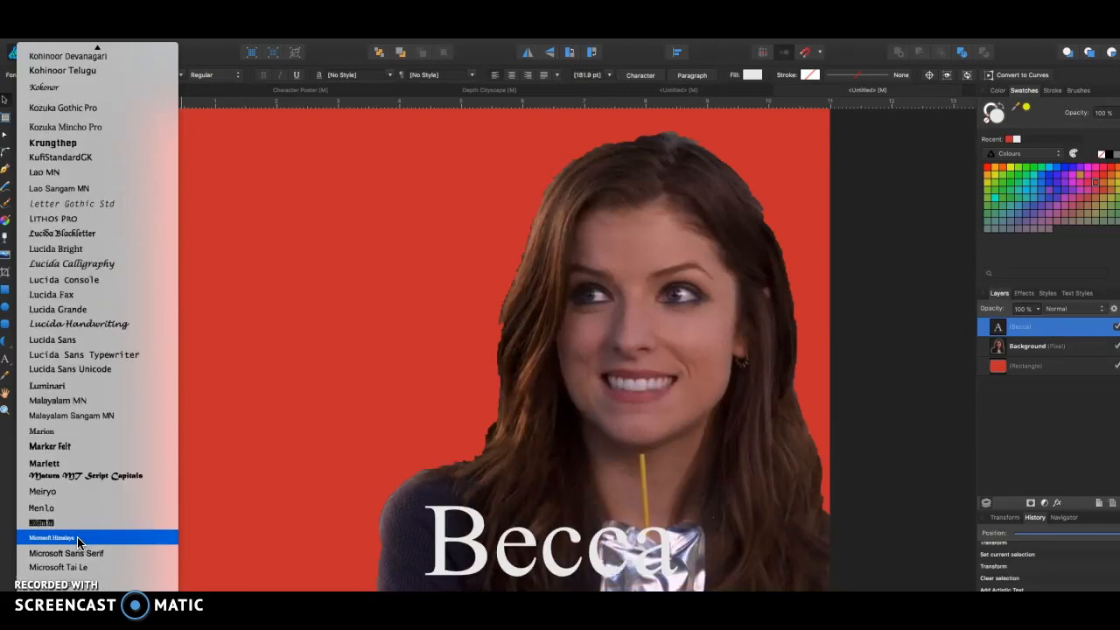
scroll(77, 538, "down", 5)
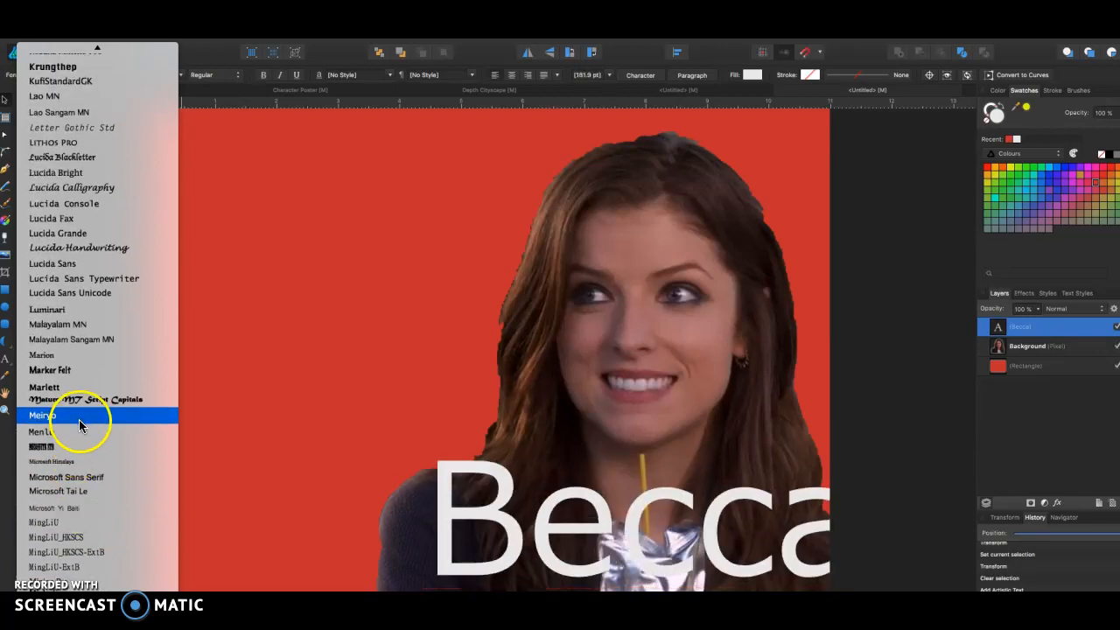
scroll(75, 525, "down", 5)
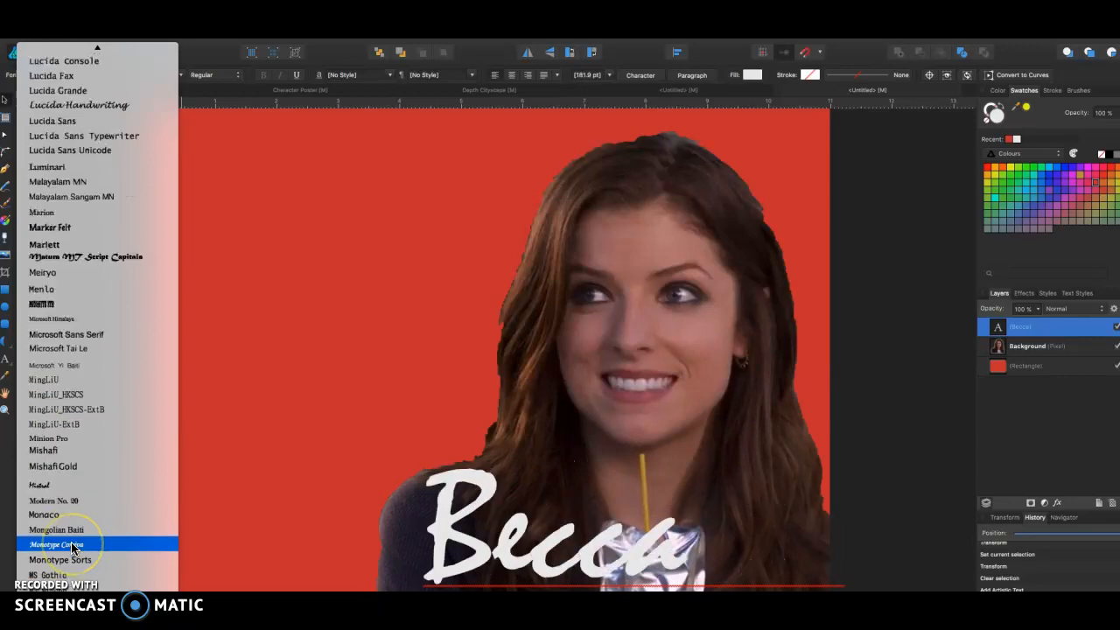
left_click(69, 476)
Preview the remaining fonts on the "Becca" title while keeping Mistral
left_click(87, 75)
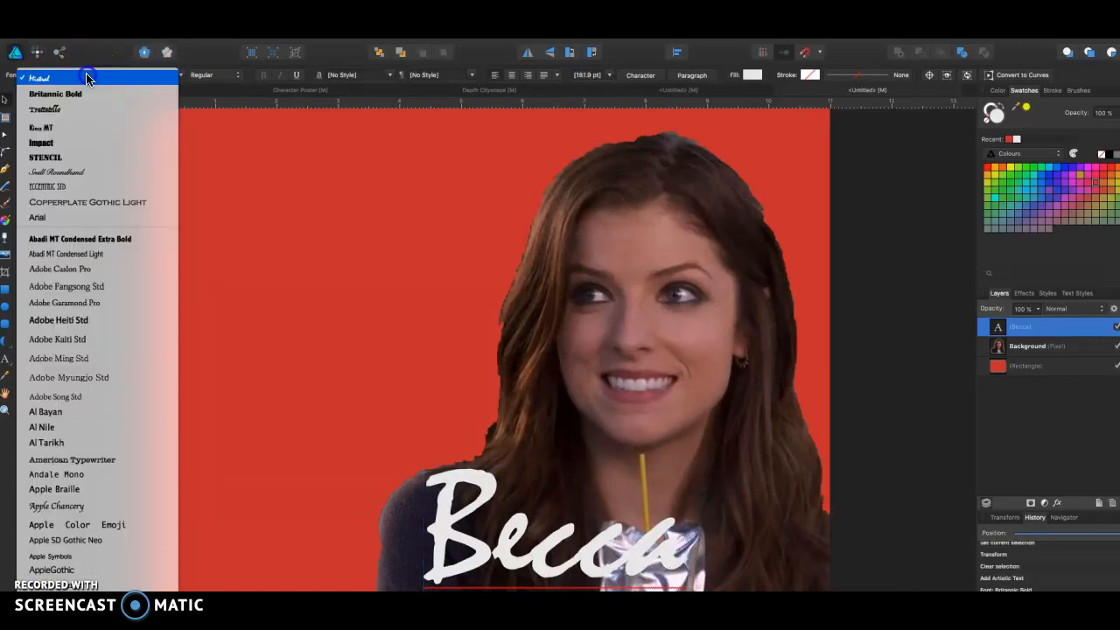
scroll(63, 462, "down", 15)
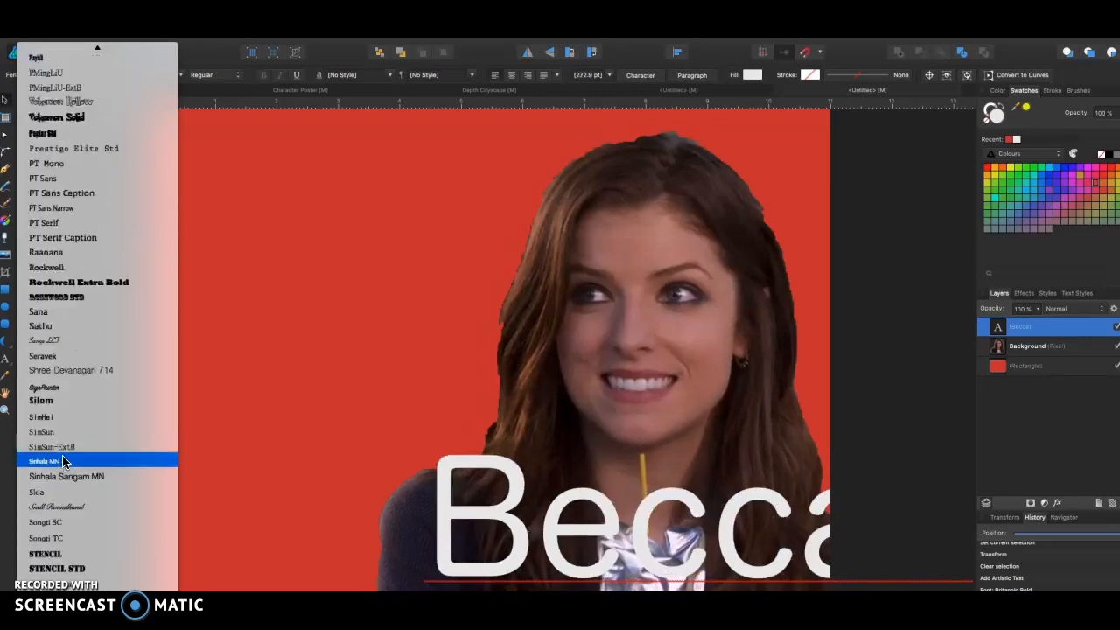
scroll(63, 461, "down", 10)
scroll(126, 190, "up", 8)
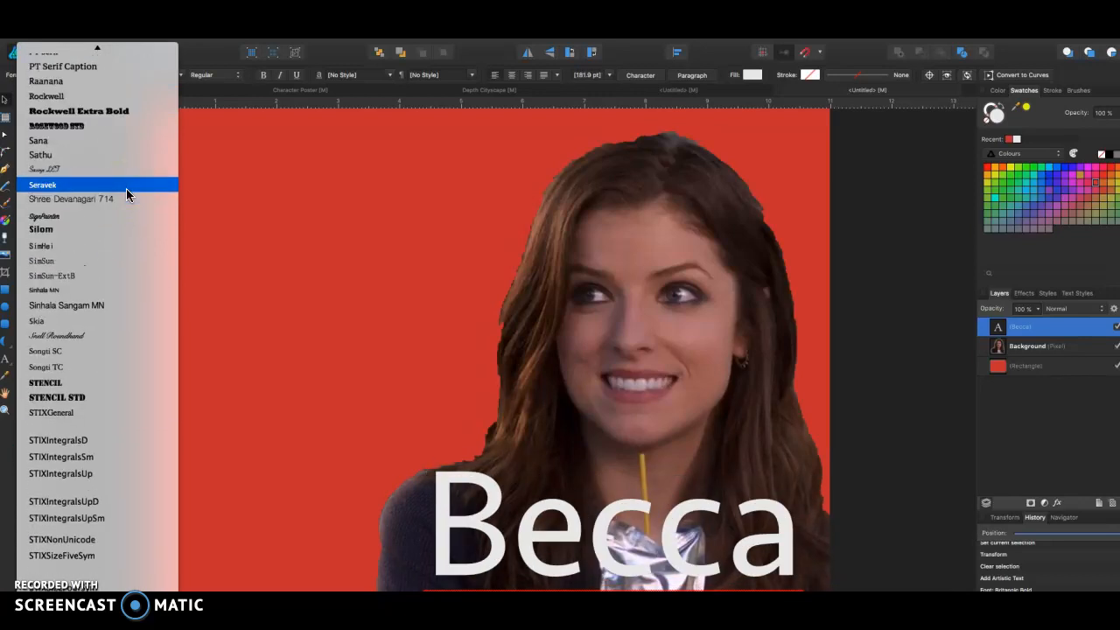
scroll(126, 188, "up", 6)
scroll(126, 193, "up", 10)
left_click(129, 152)
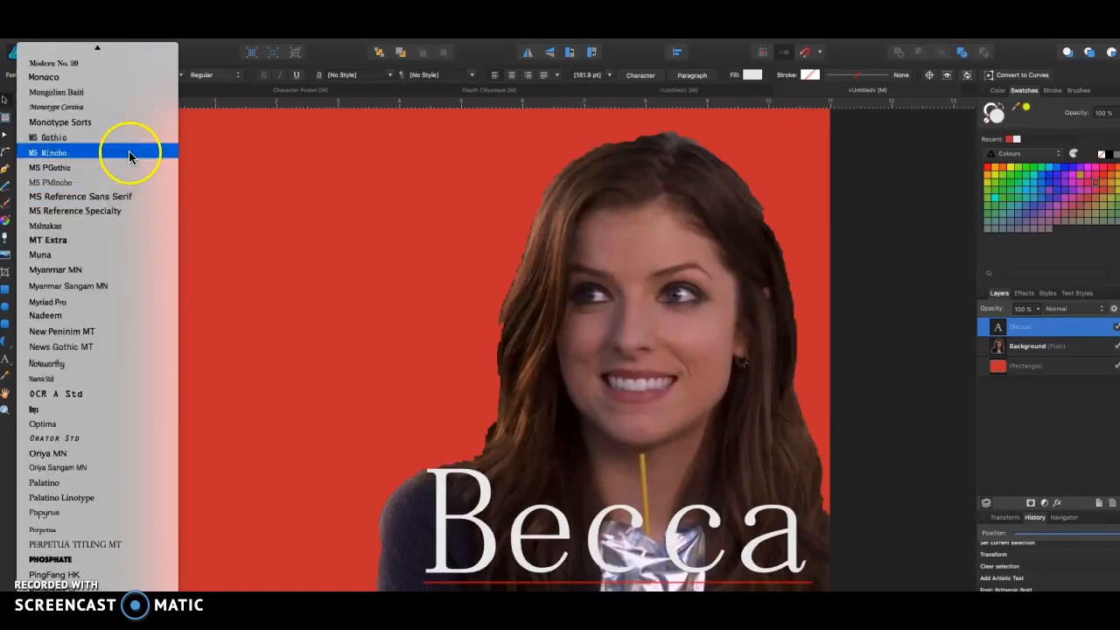
scroll(129, 151, "up", 3)
left_click(126, 117)
Enlarge the "Becca" title to about 257 pt and move it to the page's lower-left area, overlapping the woman's shoulder
left_click(446, 541)
left_click(545, 494)
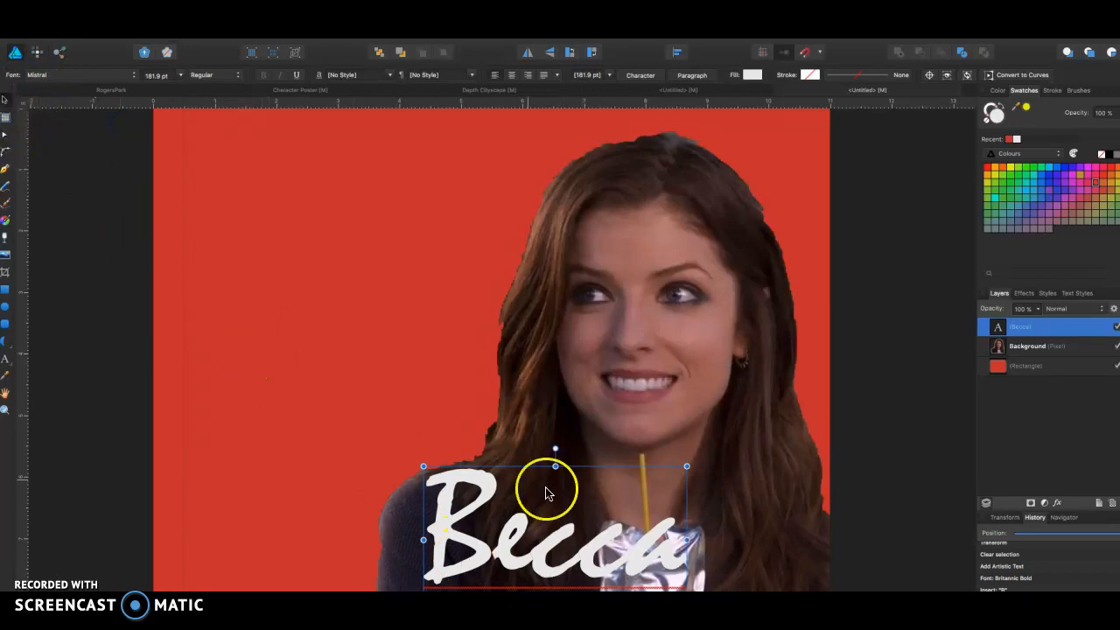
left_click_drag(595, 551, 656, 490)
left_click_drag(745, 562, 856, 588)
left_click_drag(761, 495, 429, 542)
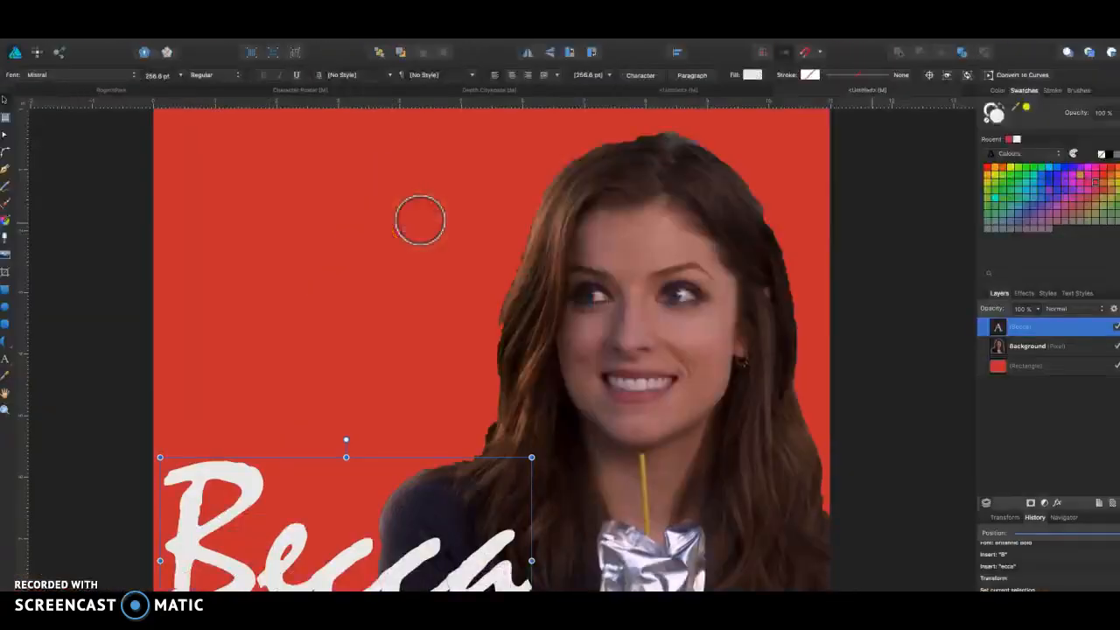
Switch to Chrome and check the spelling of the character's name in the "becca pitch perfect" image results
key("super+Tab")
key("super+Tab")
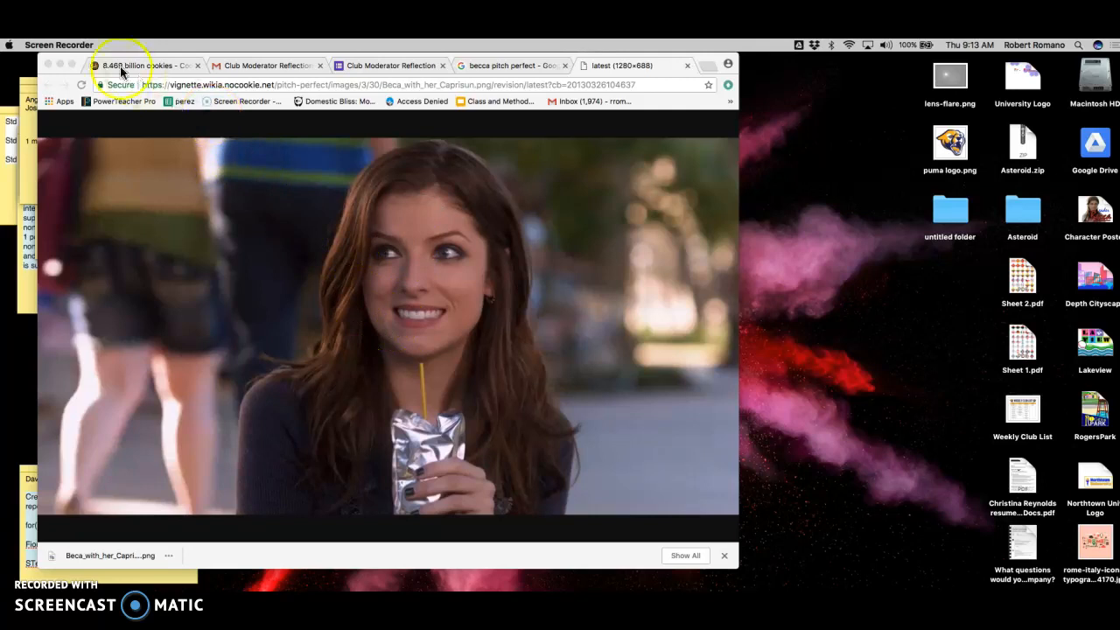
left_click(526, 67)
scroll(320, 275, "up", 3)
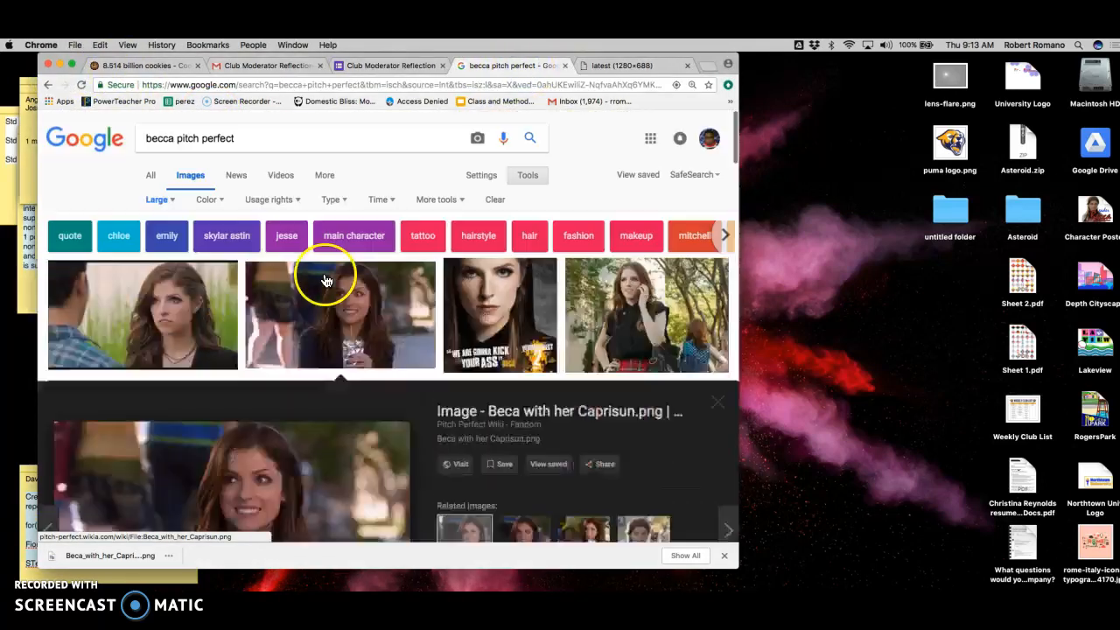
Switch back to Affinity Designer and delete one "c" from the title so it reads "Beca"
key("super+Tab")
key("super+Tab")
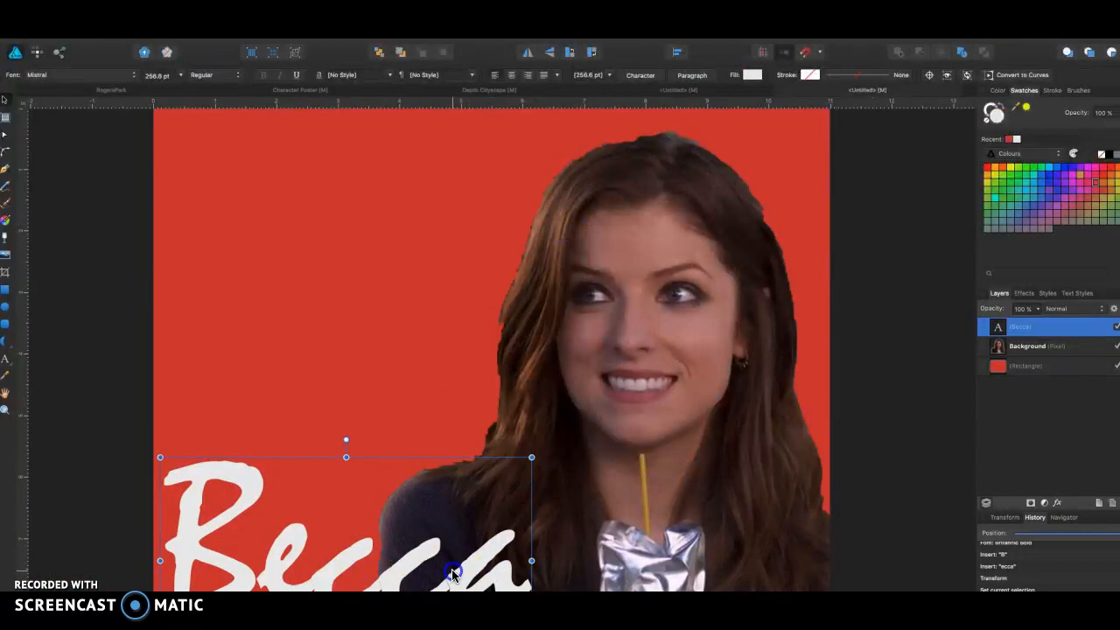
double_click(454, 573)
key("BackSpace")
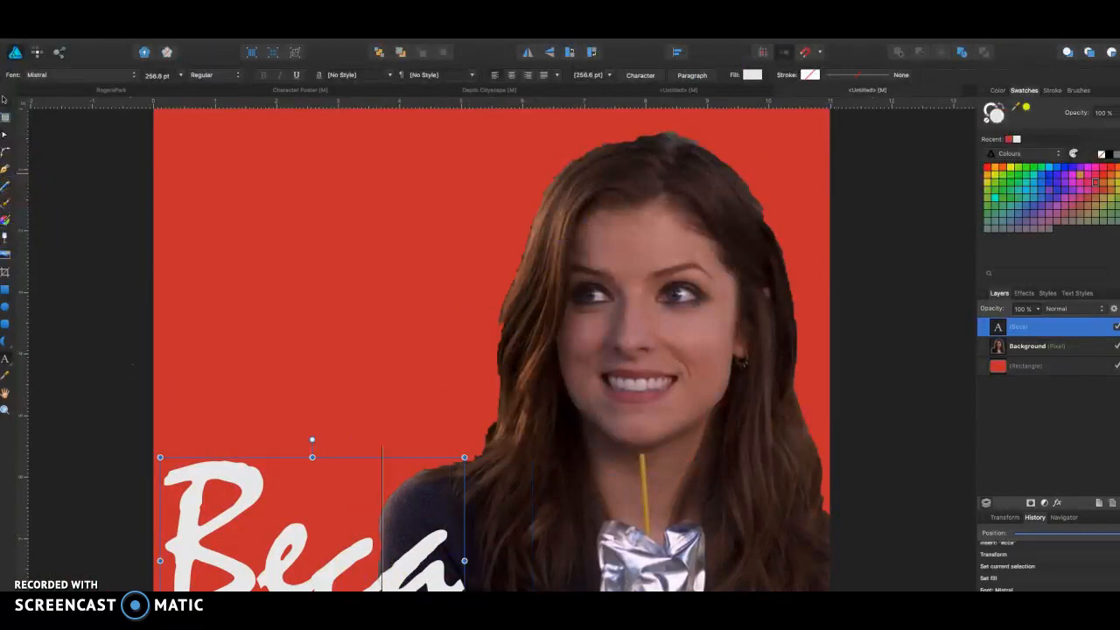
Try several swatch fills on the "Beca" title, including blue, pink and muted red
left_click(997, 177)
left_click(985, 202)
left_click(1003, 197)
left_click(1017, 196)
left_click(1042, 200)
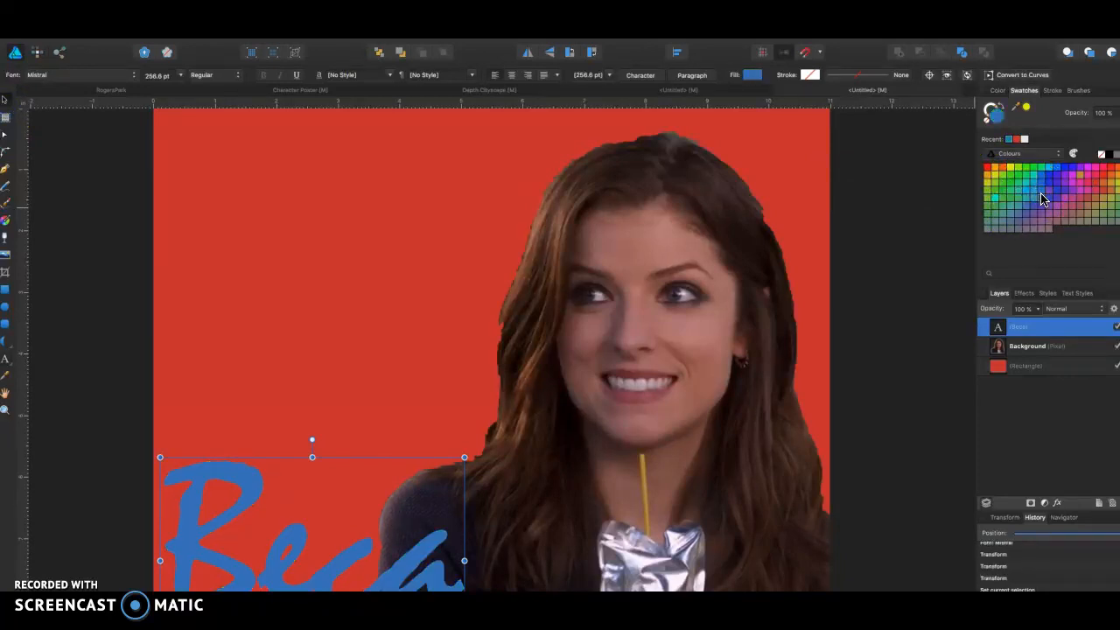
left_click(1095, 190)
left_click(1091, 195)
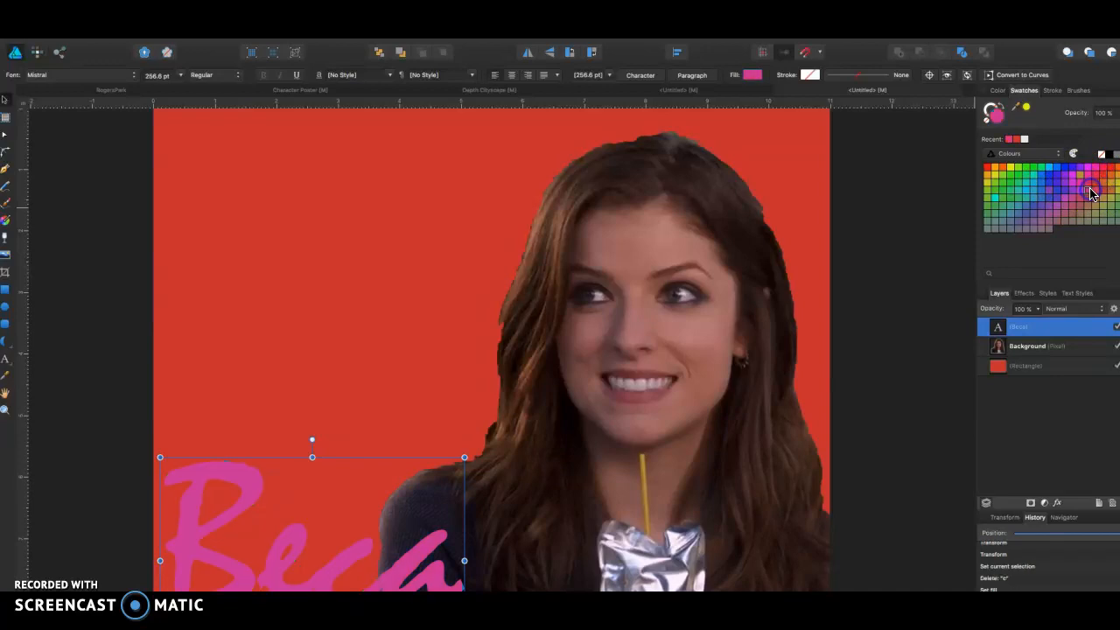
left_click(1101, 197)
left_click(1104, 196)
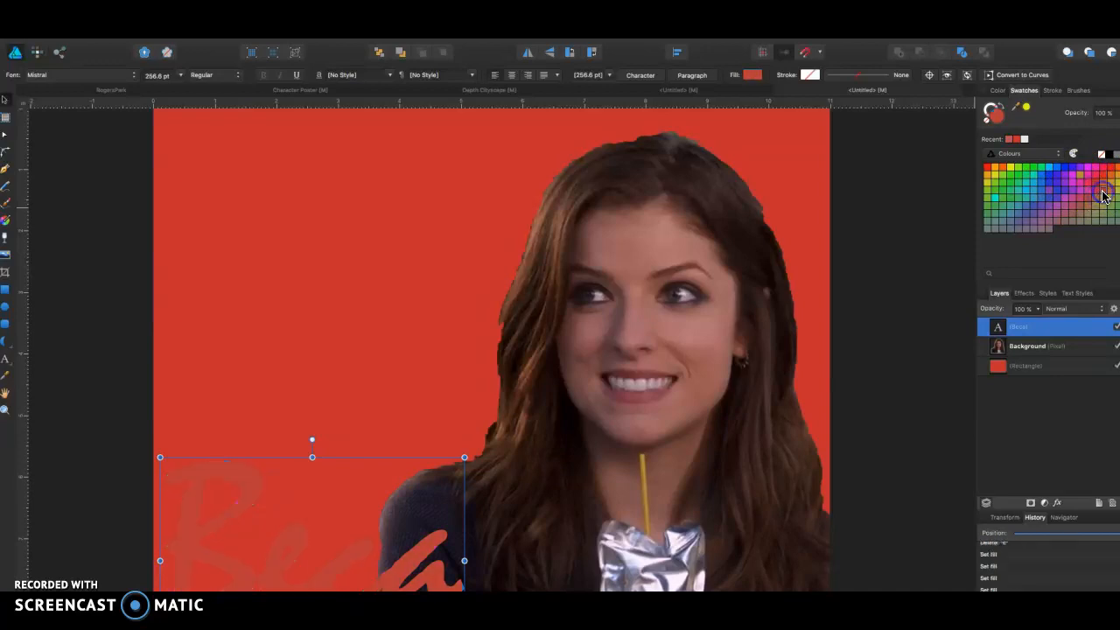
Darken the "Beca" title's fill to a deep red with about 65 saturation and 24 lightness
left_click(1001, 92)
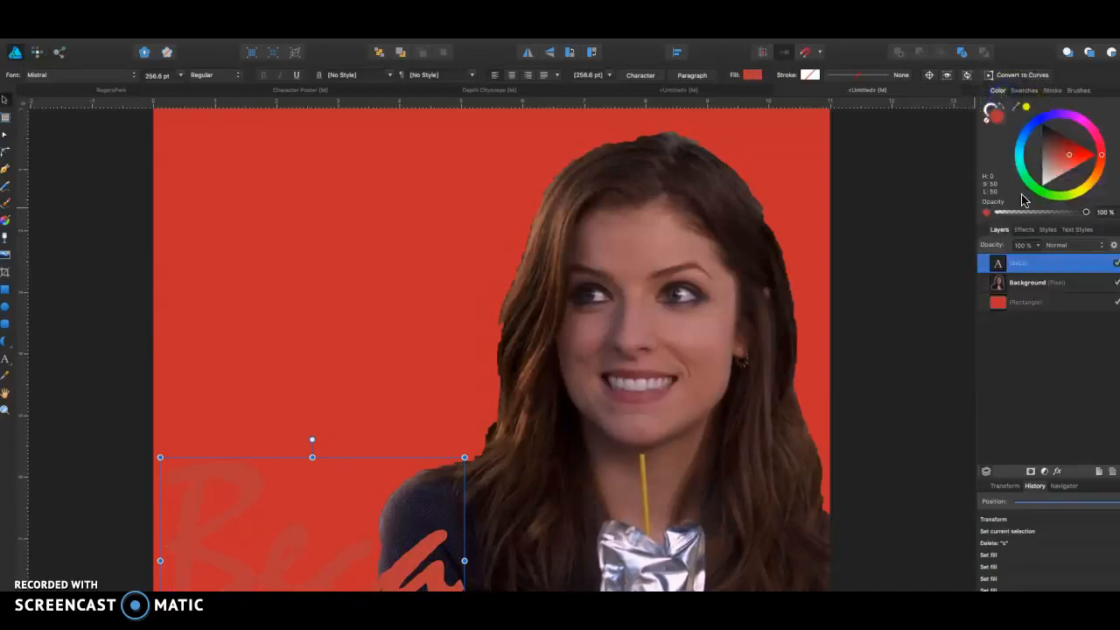
left_click_drag(1073, 157, 1065, 143)
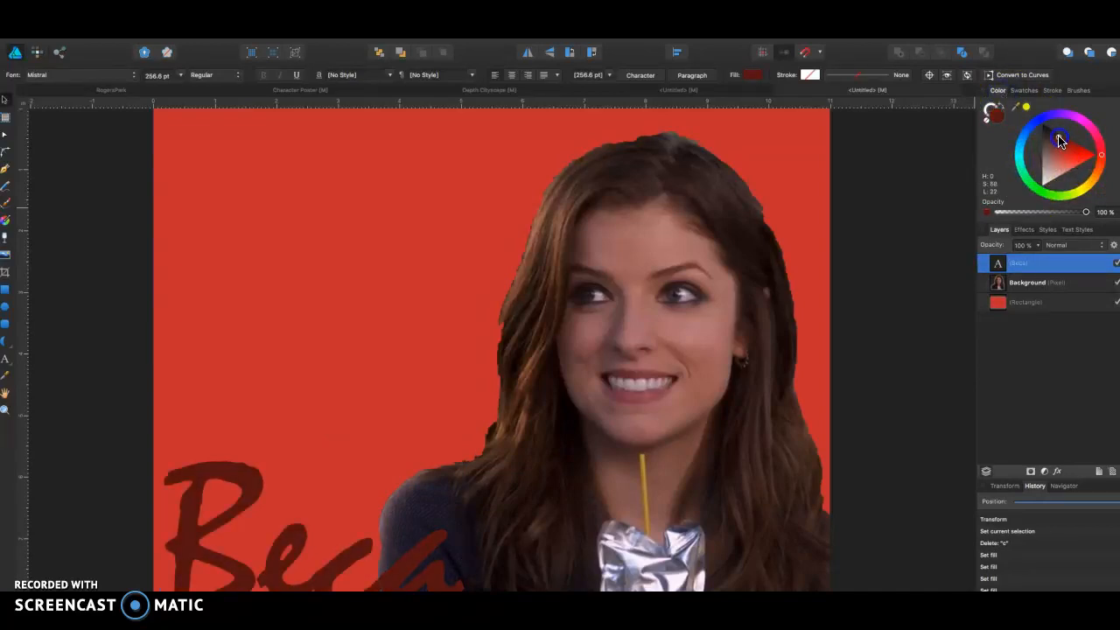
Apply a white outer glow at 100% opacity and about 61 px radius to the "Beca" title, and deselect it
left_click(1027, 231)
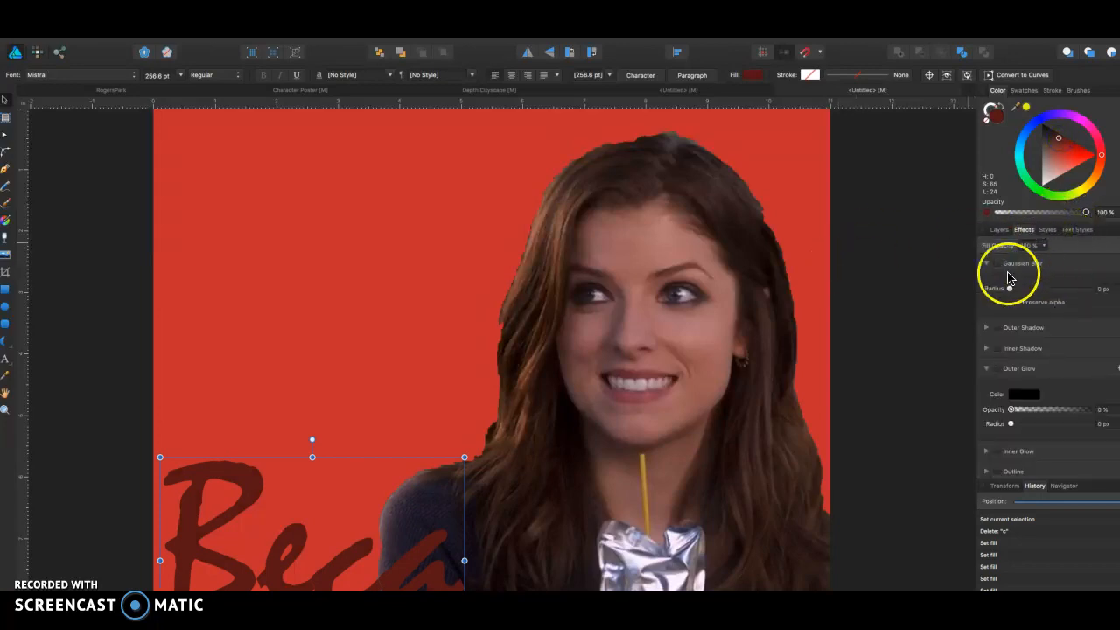
scroll(1024, 273, "down", 1)
scroll(1021, 278, "up", 1)
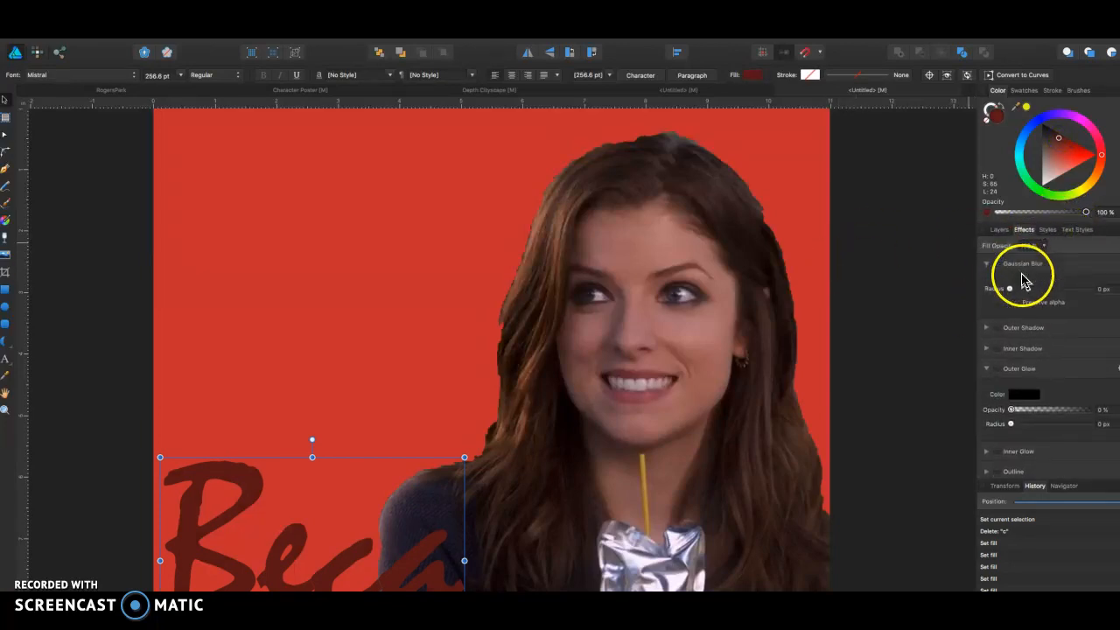
scroll(717, 388, "down", 2)
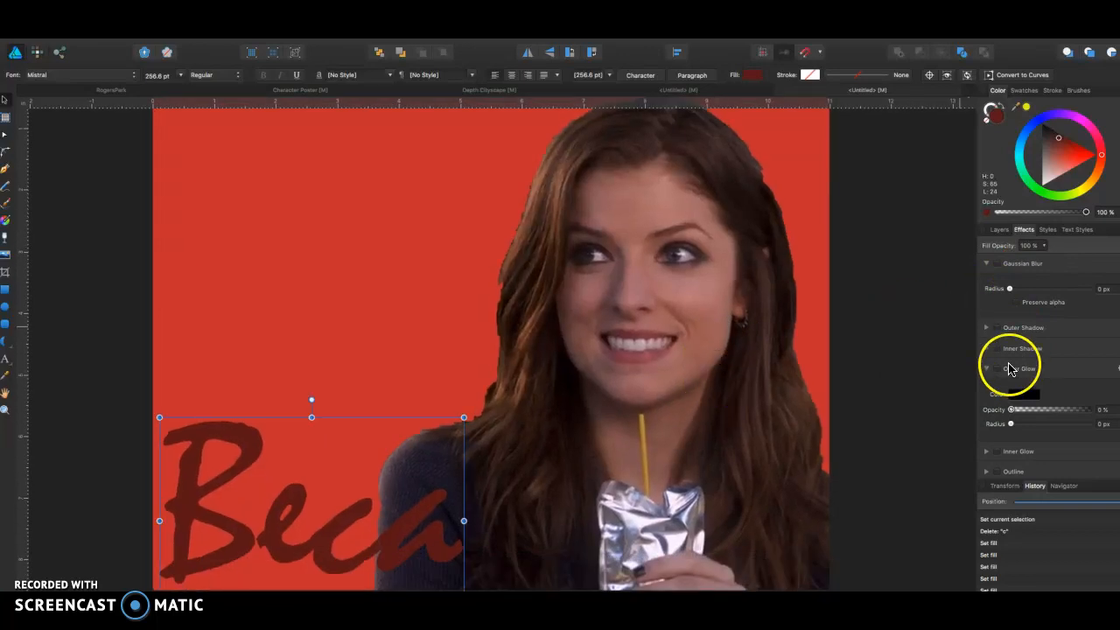
scroll(995, 363, "down", 1)
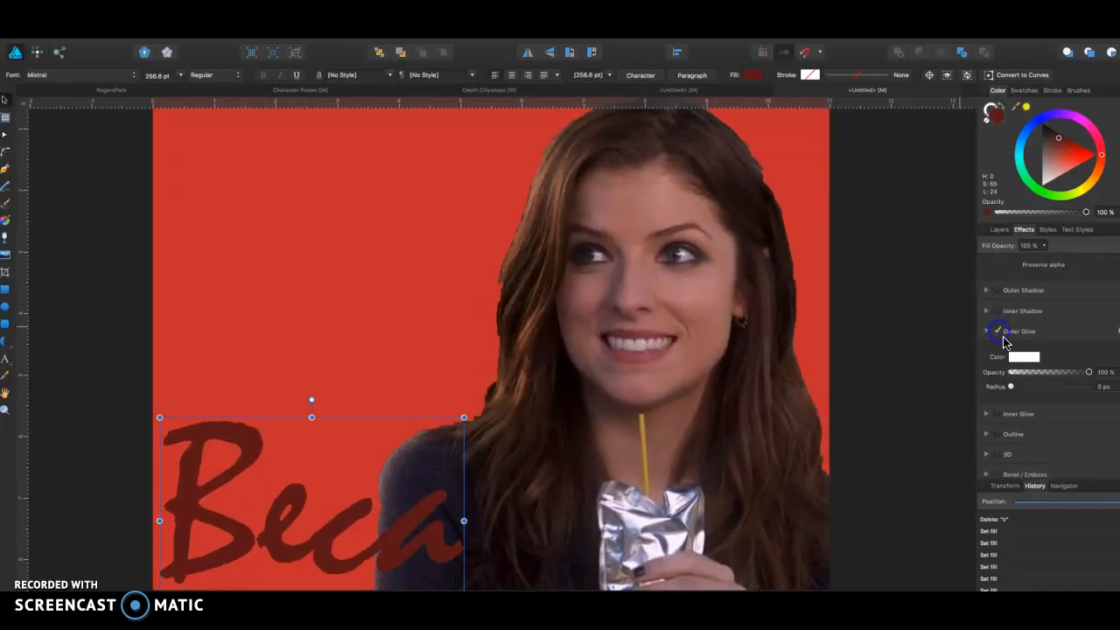
left_click_drag(1012, 387, 1085, 405)
left_click(905, 421)
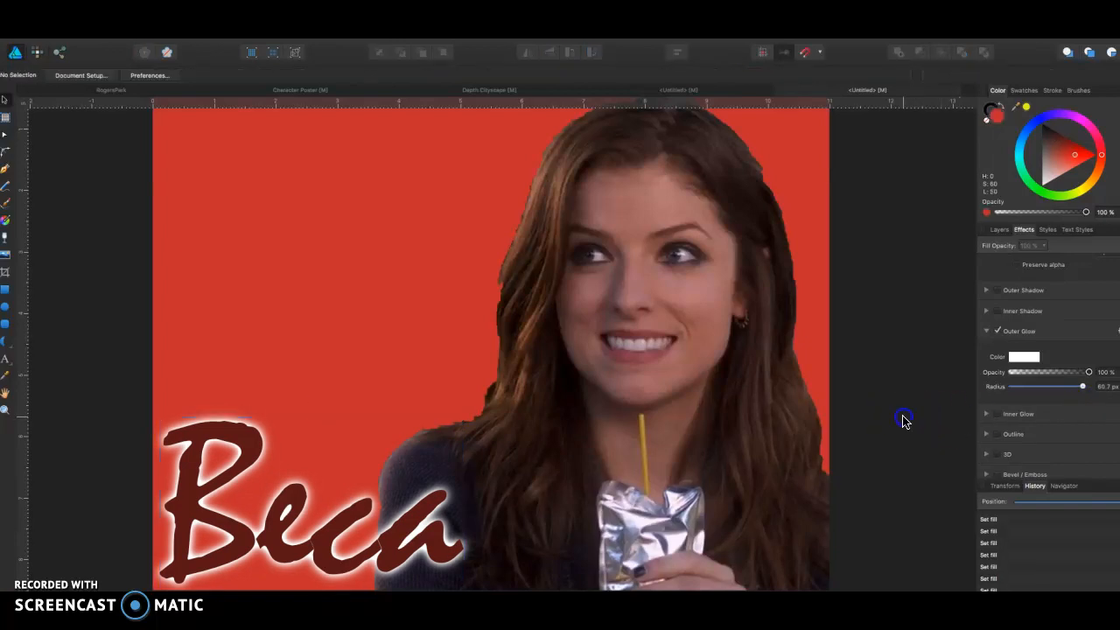
Add the artistic text "Sarcastic" in Mistral at the page's upper left and enlarge it to about 127.5 pt
scroll(488, 365, "up", 2)
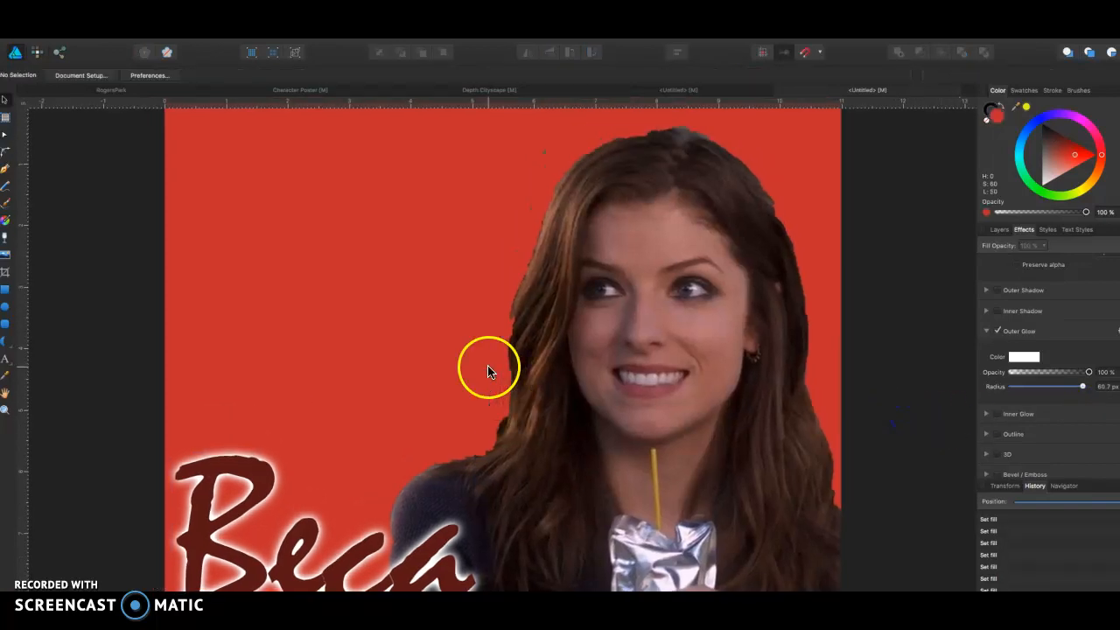
left_click(13, 364)
scroll(225, 170, "up", 2)
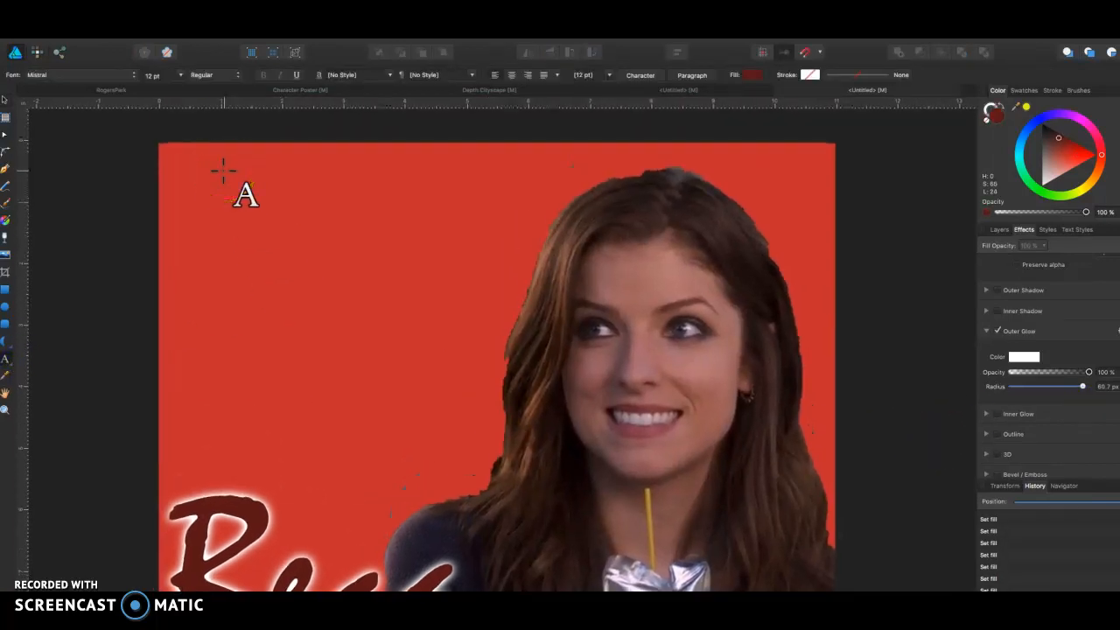
scroll(223, 170, "down", 2)
left_click(198, 163)
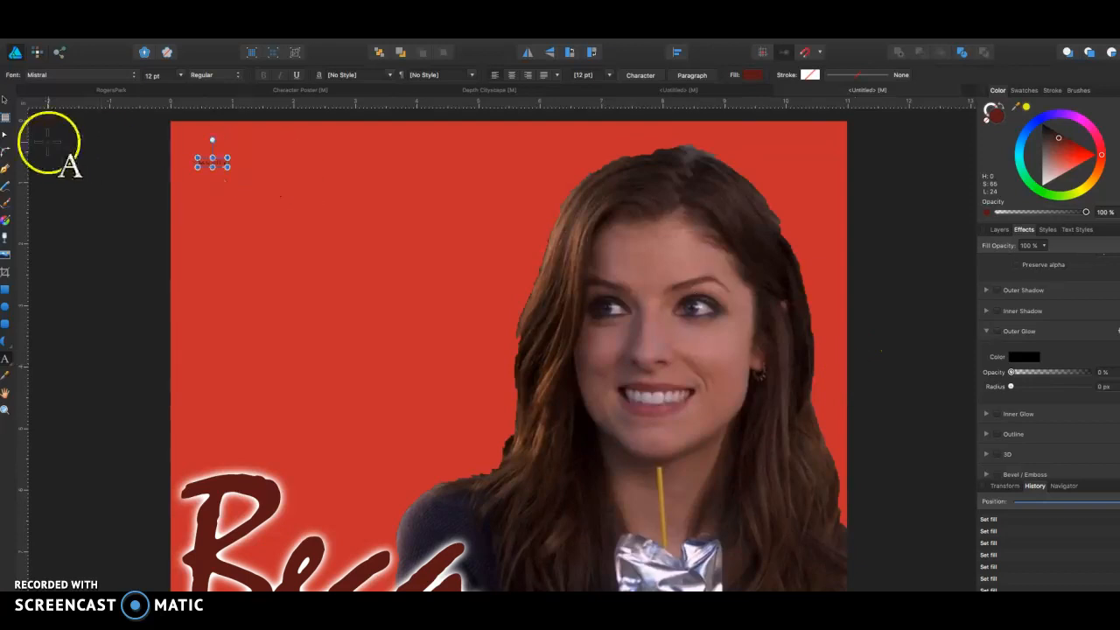
left_click(7, 102)
left_click_drag(228, 171, 515, 266)
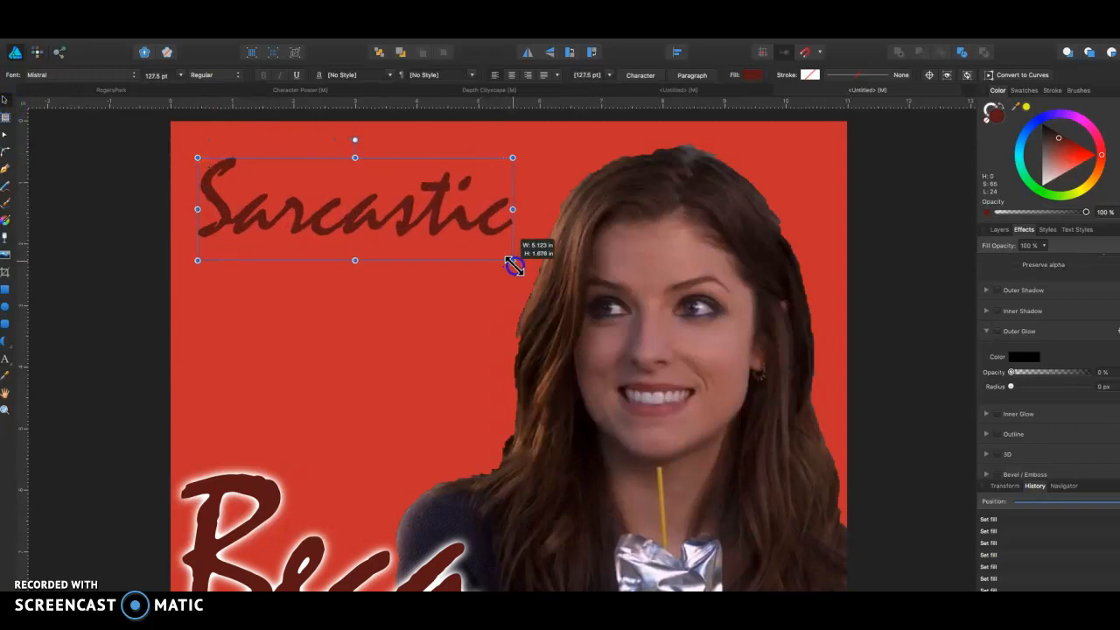
Open the Character Poster document and examine how its descriptive words are styled and arranged around the woman
left_click(675, 90)
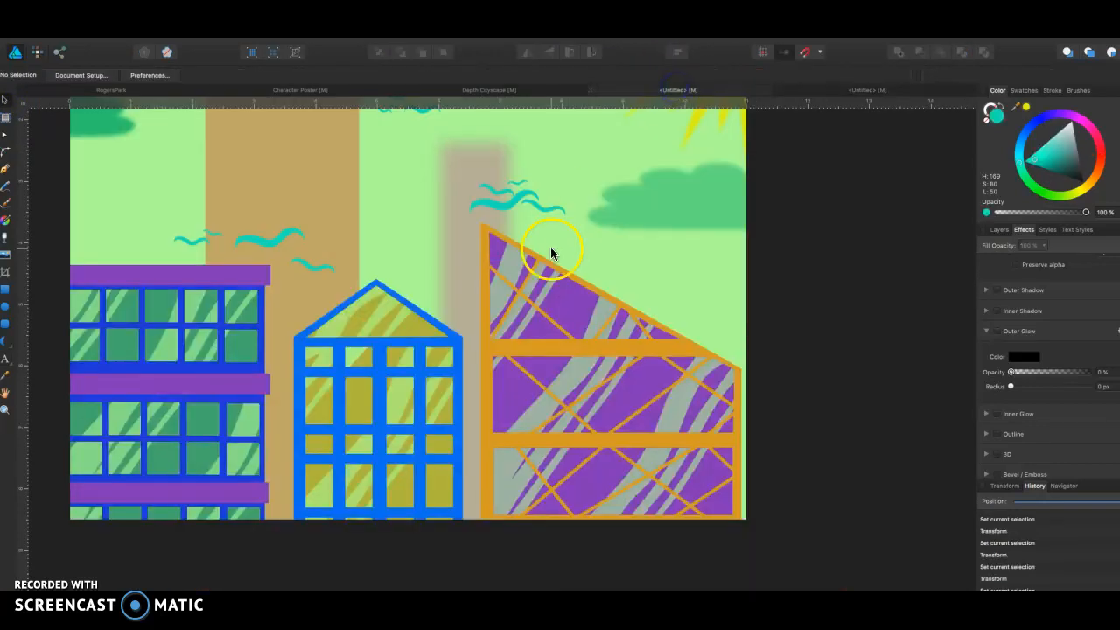
left_click(518, 88)
left_click(301, 90)
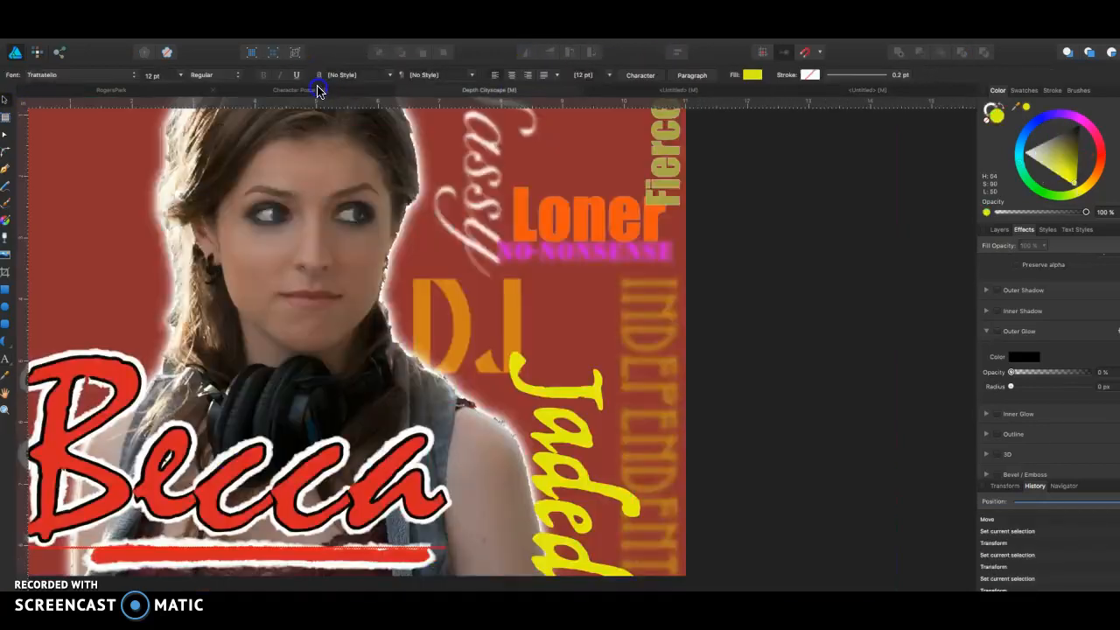
scroll(535, 333, "up", 2)
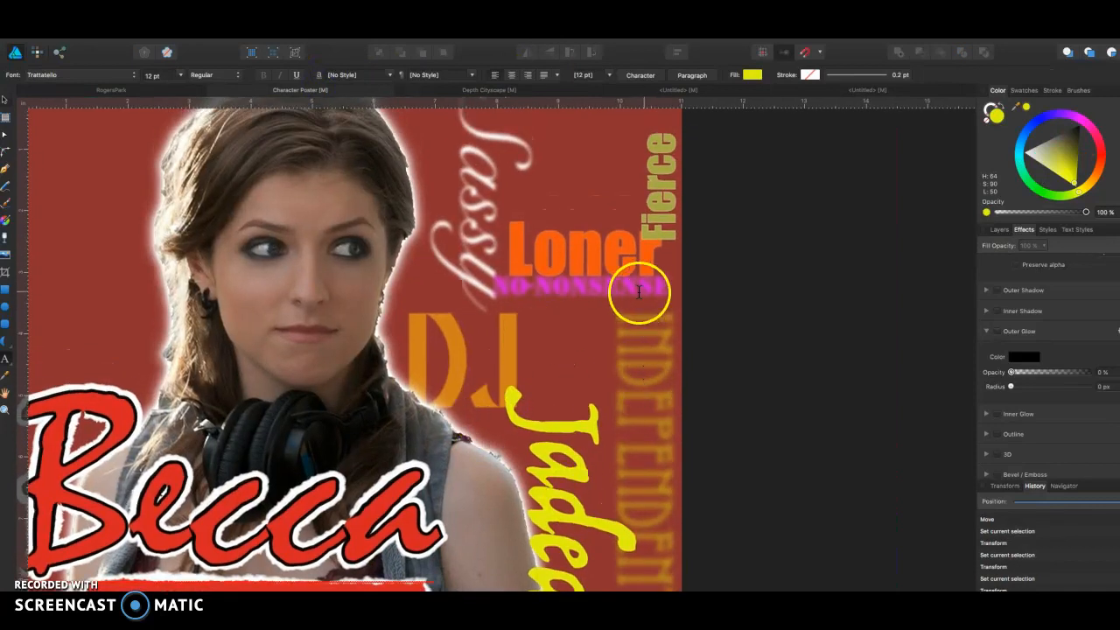
scroll(700, 245, "up", 2)
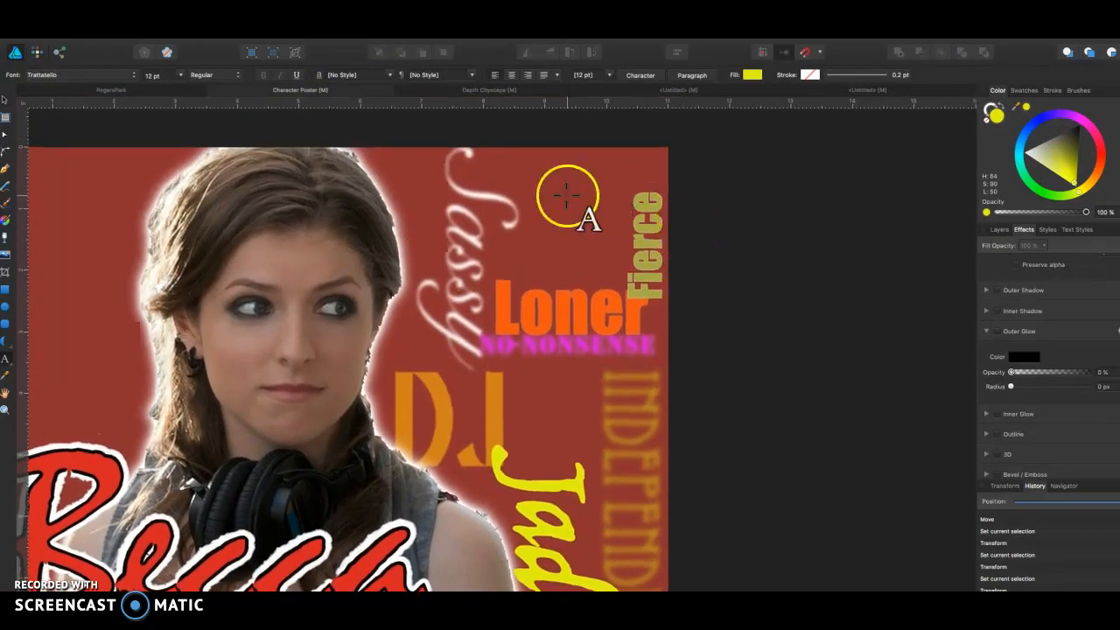
Return to the untitled poster, set "Sarcastic" in Copperplate Gothic Light, and shrink it to about 76.9 pt in the page's upper-left corner
scroll(566, 194, "left", 4)
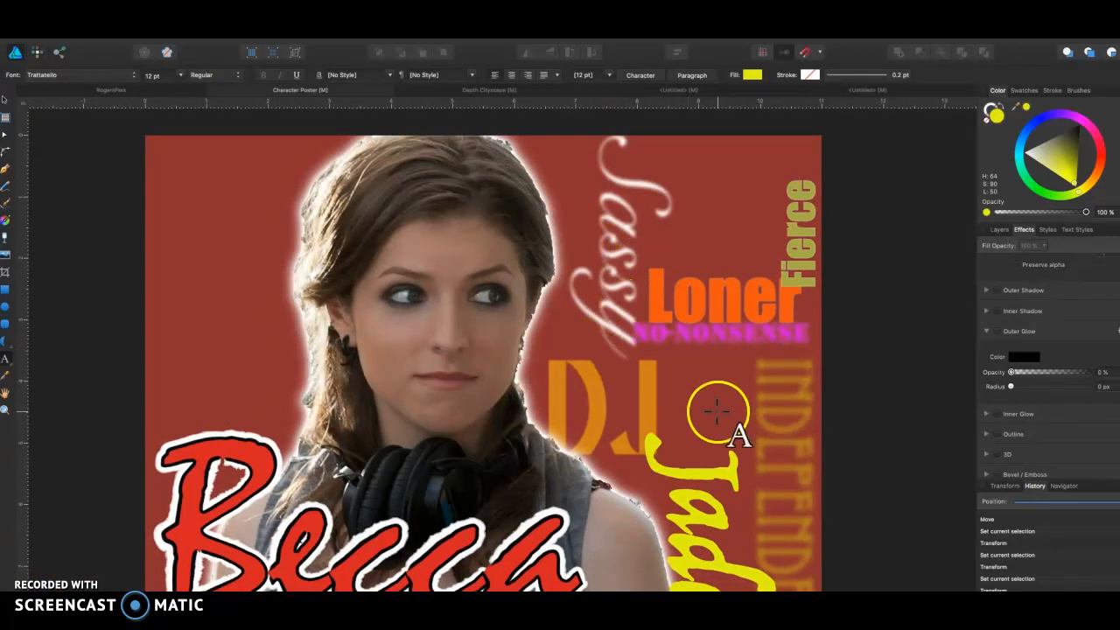
left_click(892, 92)
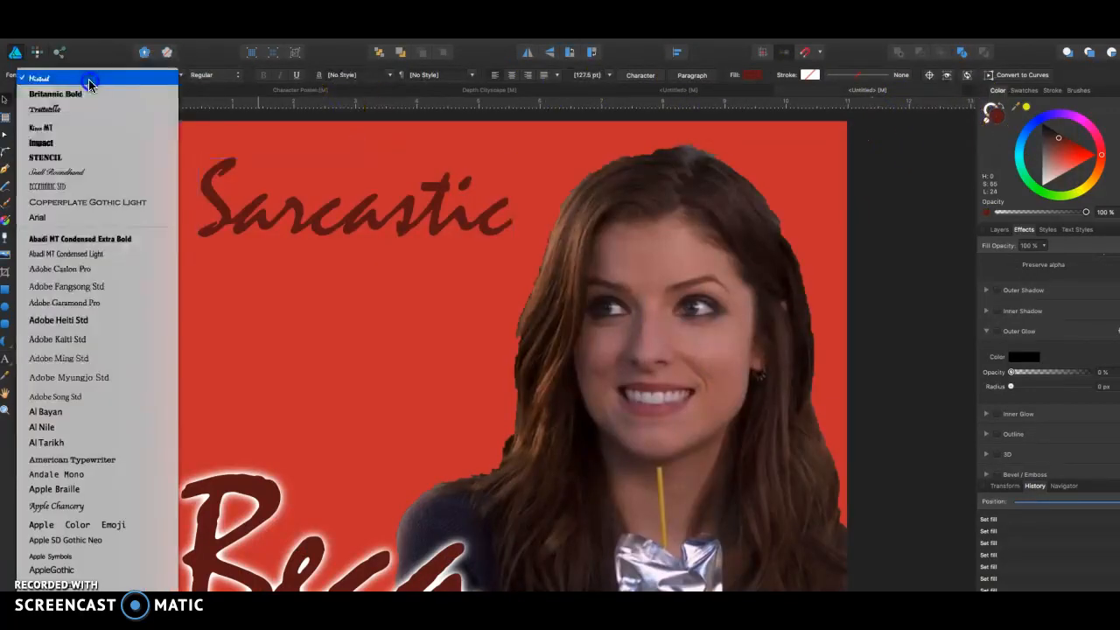
left_click(87, 77)
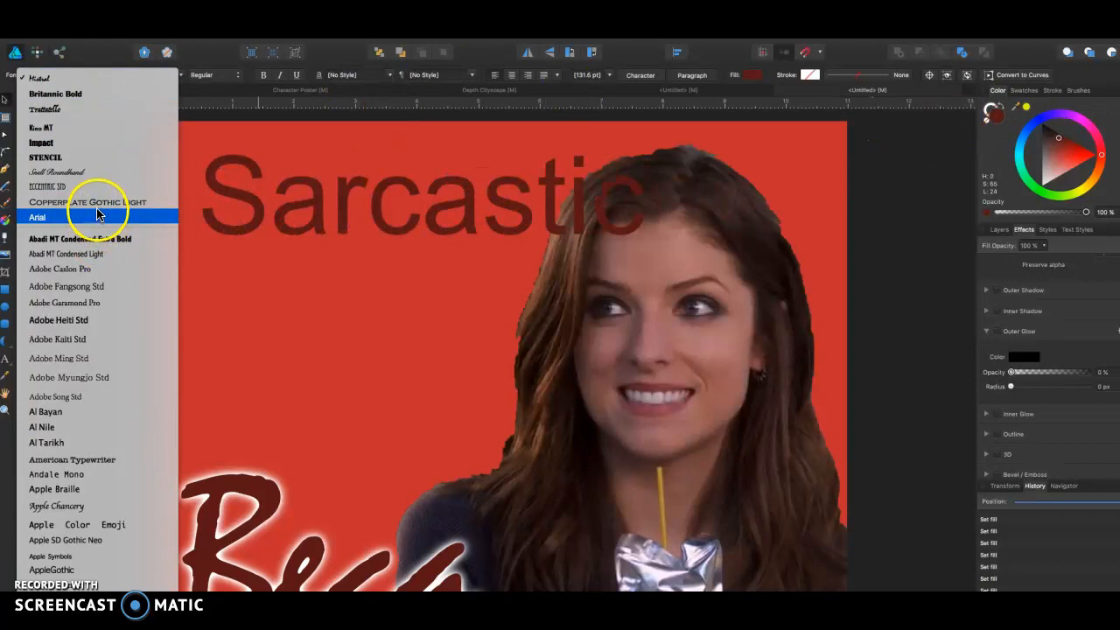
left_click(98, 210)
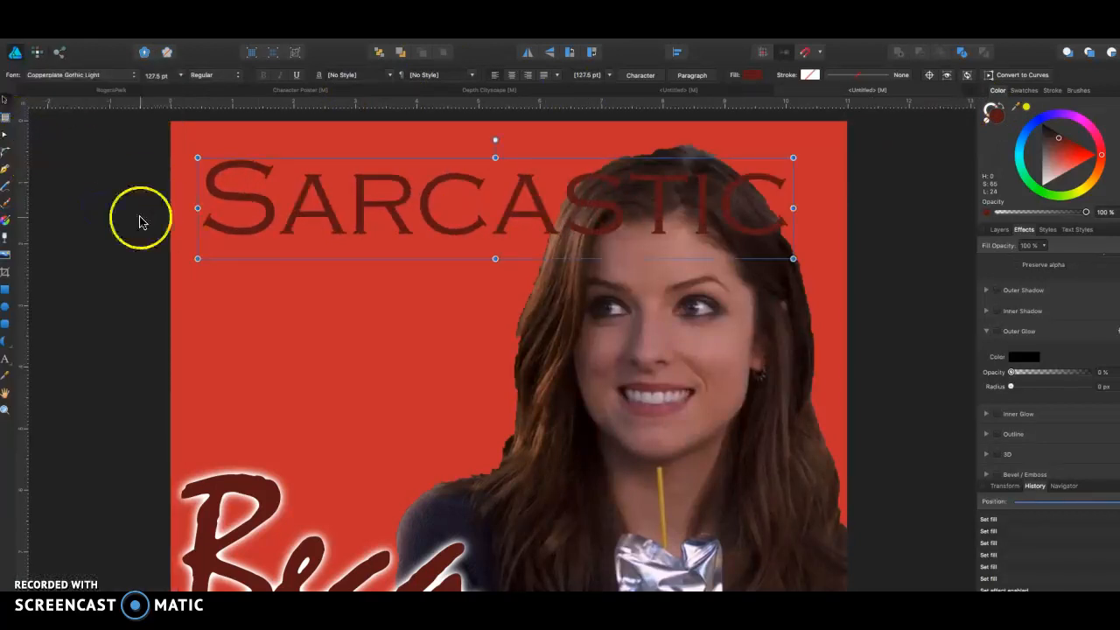
left_click_drag(792, 258, 496, 154)
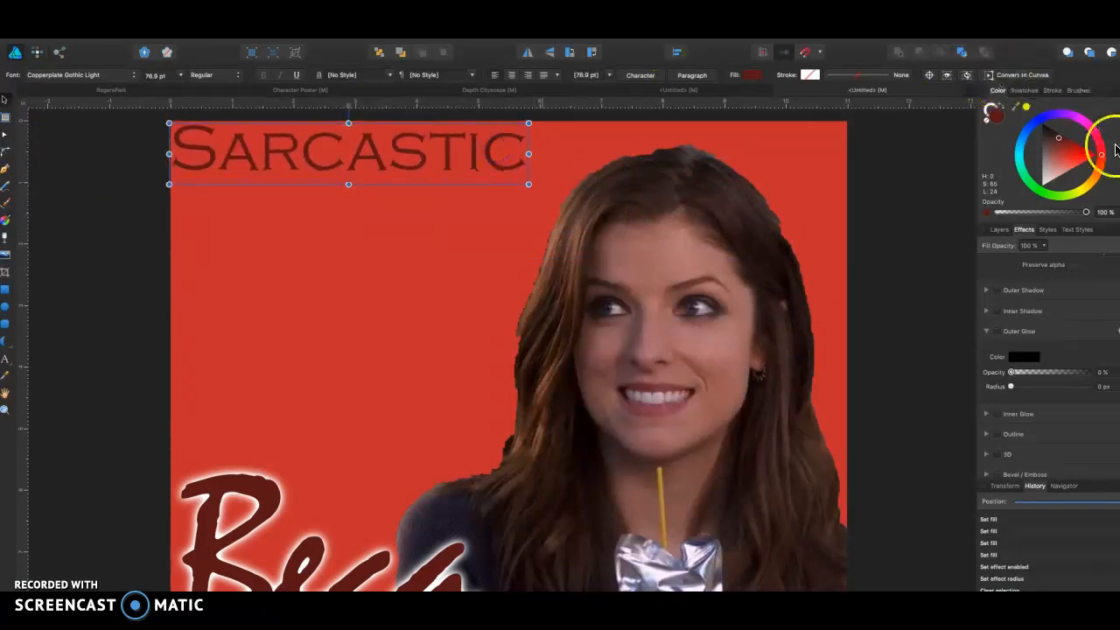
Change the fill of the "Sarcastic" text to bright yellow
left_click_drag(1099, 157, 1079, 208)
left_click(1023, 91)
left_click(1010, 169)
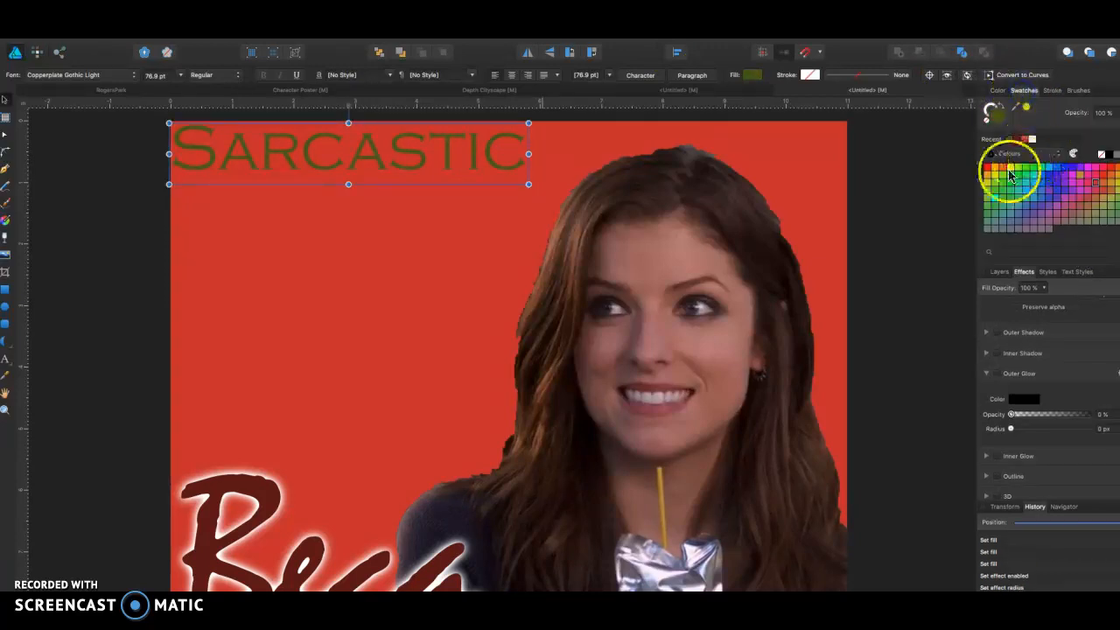
left_click(903, 209)
left_click(461, 149)
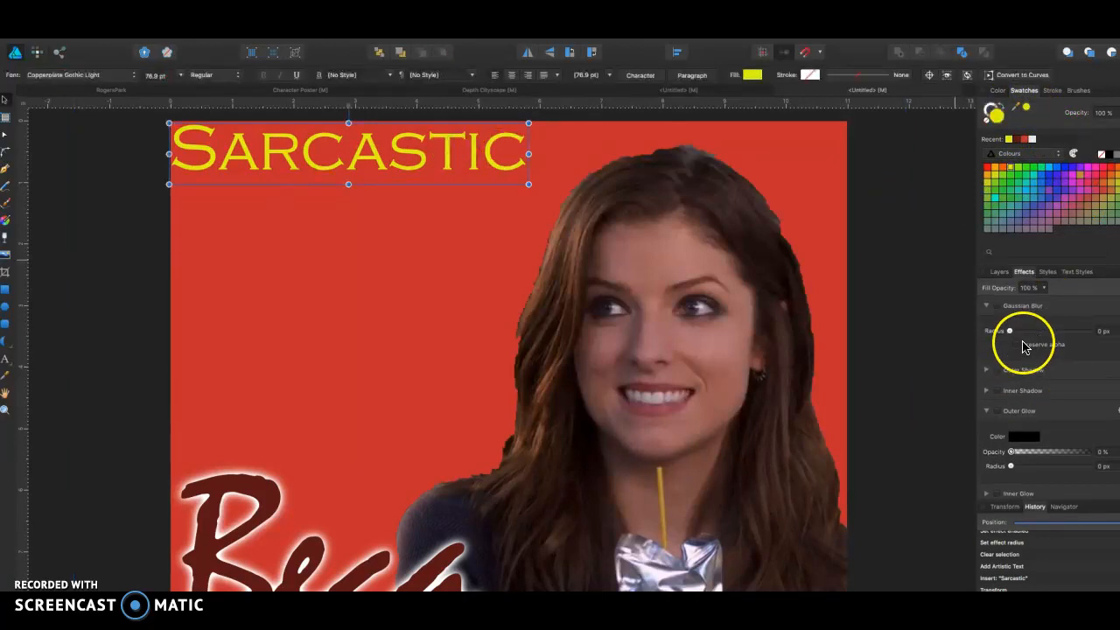
Apply a Gaussian blur with a radius of about 4.2 px to the "Sarcastic" text
left_click(999, 272)
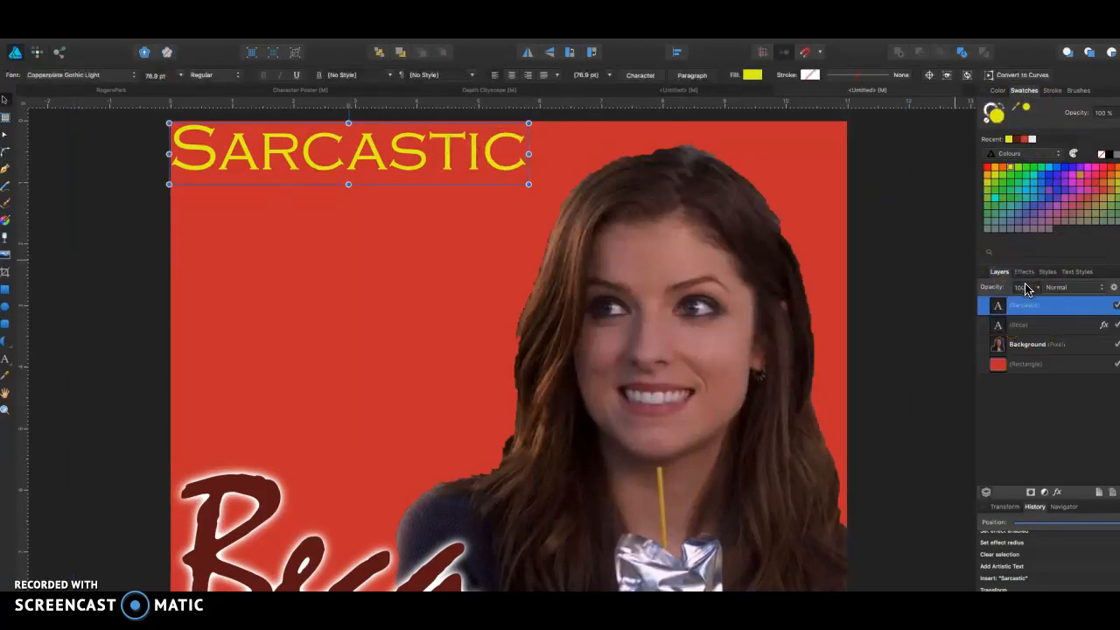
left_click(1025, 272)
left_click(995, 307)
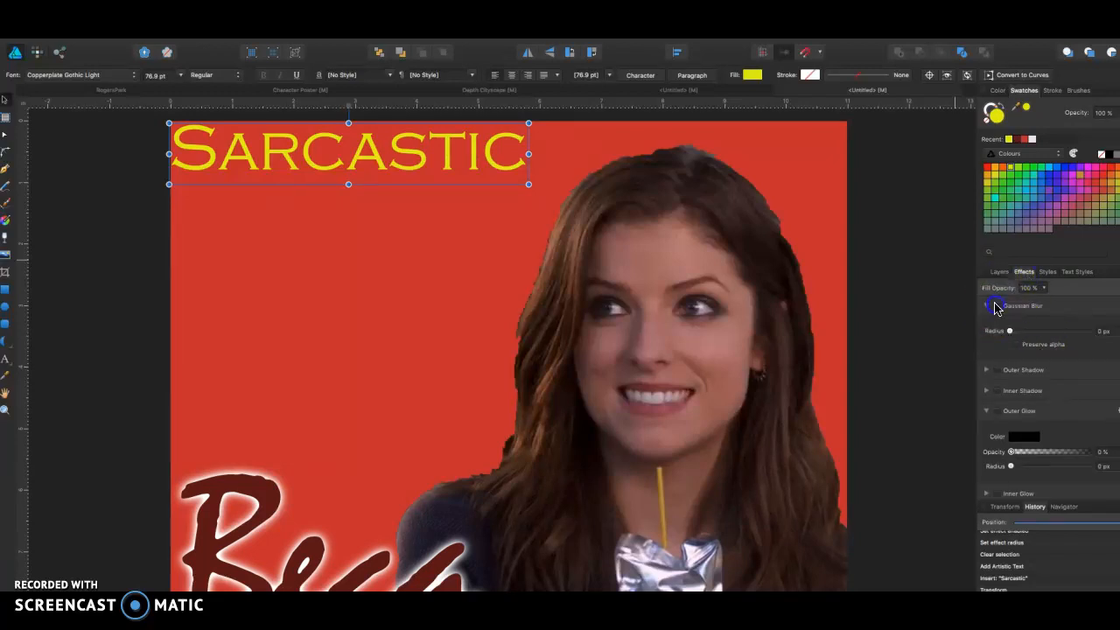
left_click(1009, 333)
mouse_move(1033, 339)
left_mouse_down()
mouse_move(1043, 339)
mouse_move(1033, 341)
left_mouse_up()
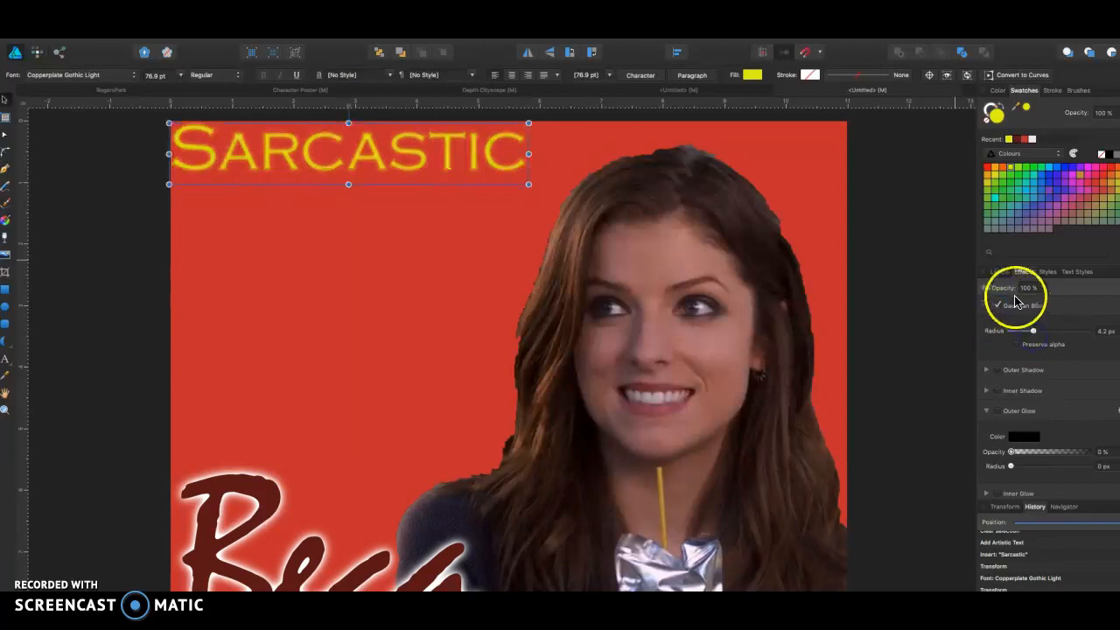
Lower the "Sarcastic" layer's opacity to about 60% and deselect it
left_click(1000, 272)
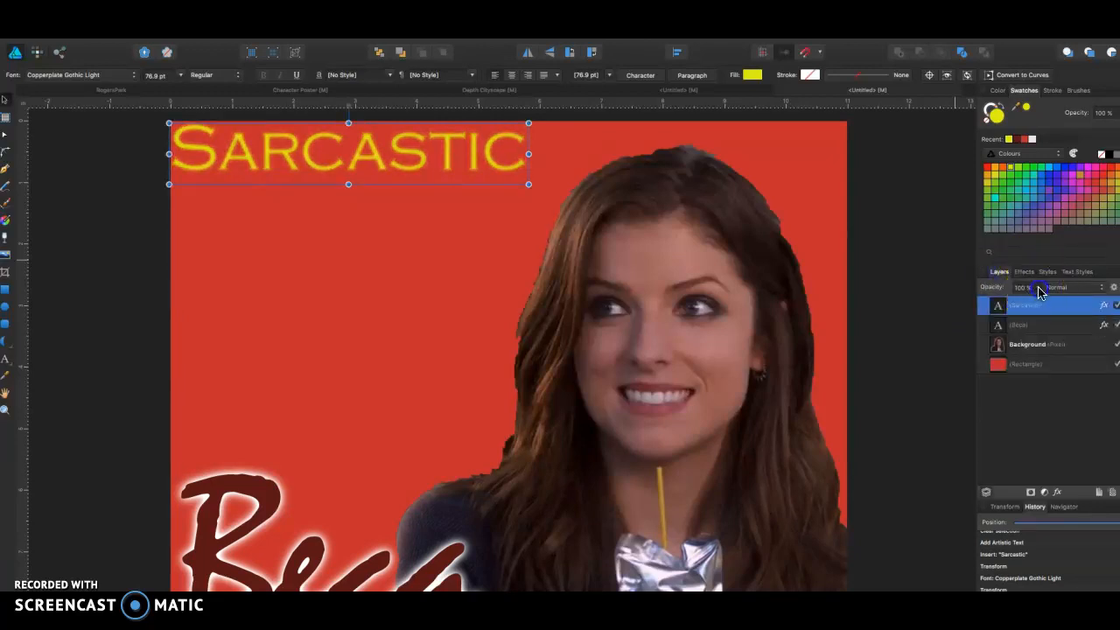
left_click(1039, 288)
left_click_drag(1037, 305, 1010, 304)
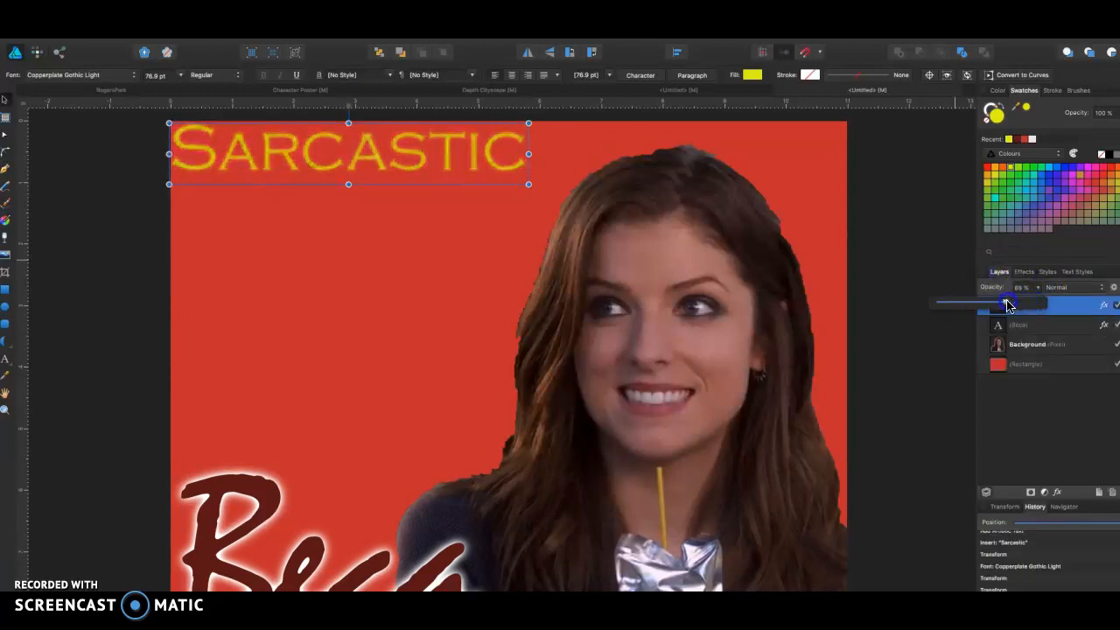
left_click(921, 429)
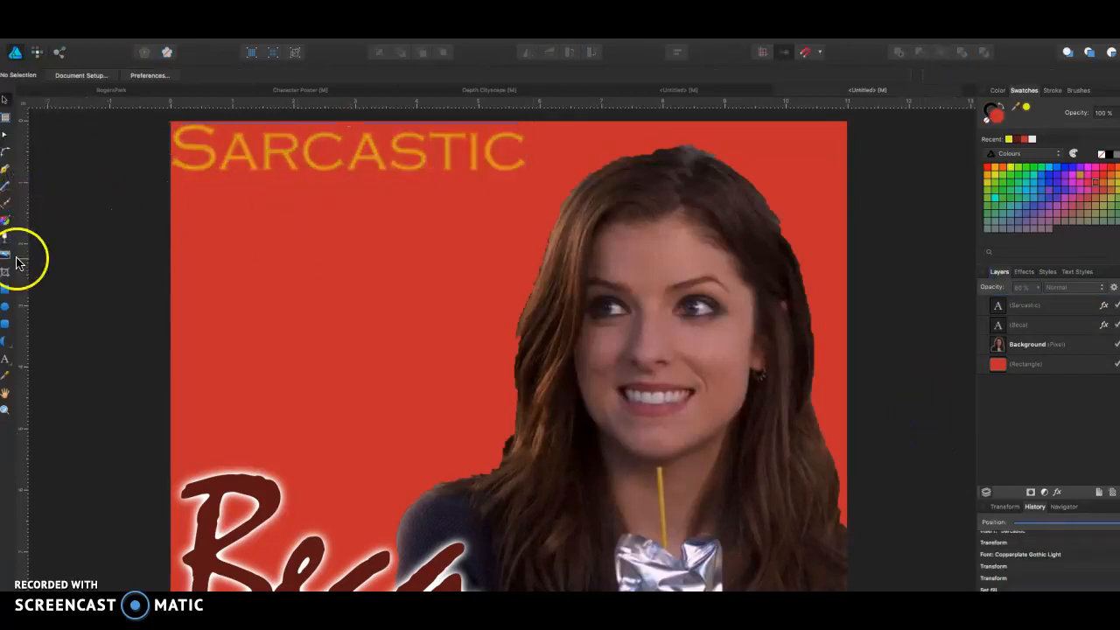
Add the artistic text "Sassy" below "Sarcastic" in Snell Roundhand and enlarge it to about 149.6 pt
left_click(5, 364)
left_click(294, 217)
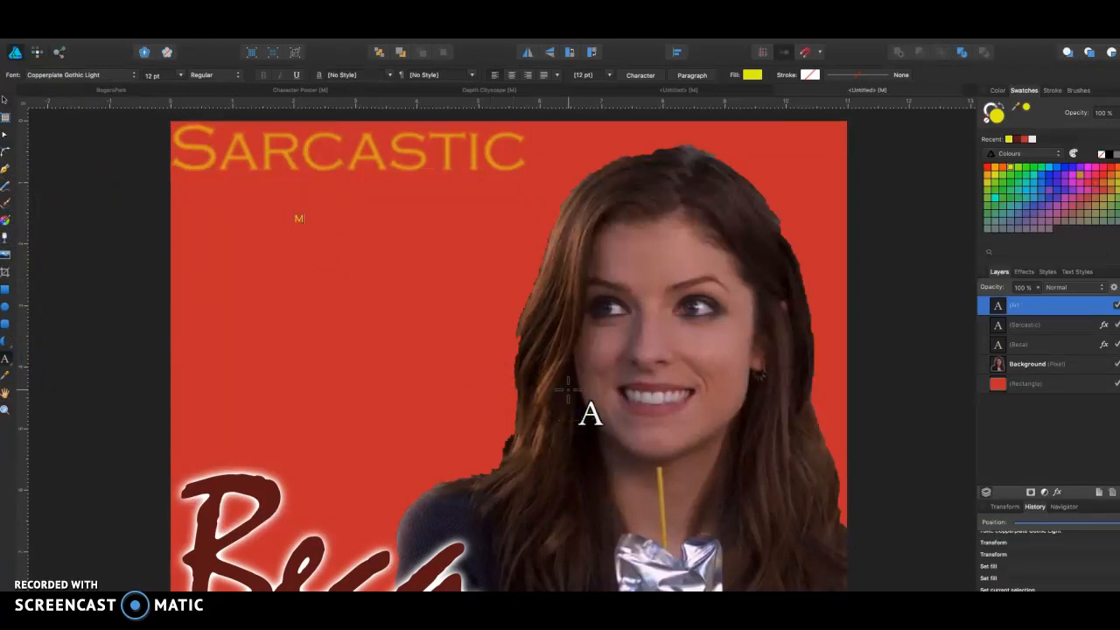
left_click(5, 101)
left_click_drag(325, 224, 536, 360)
left_click(122, 77)
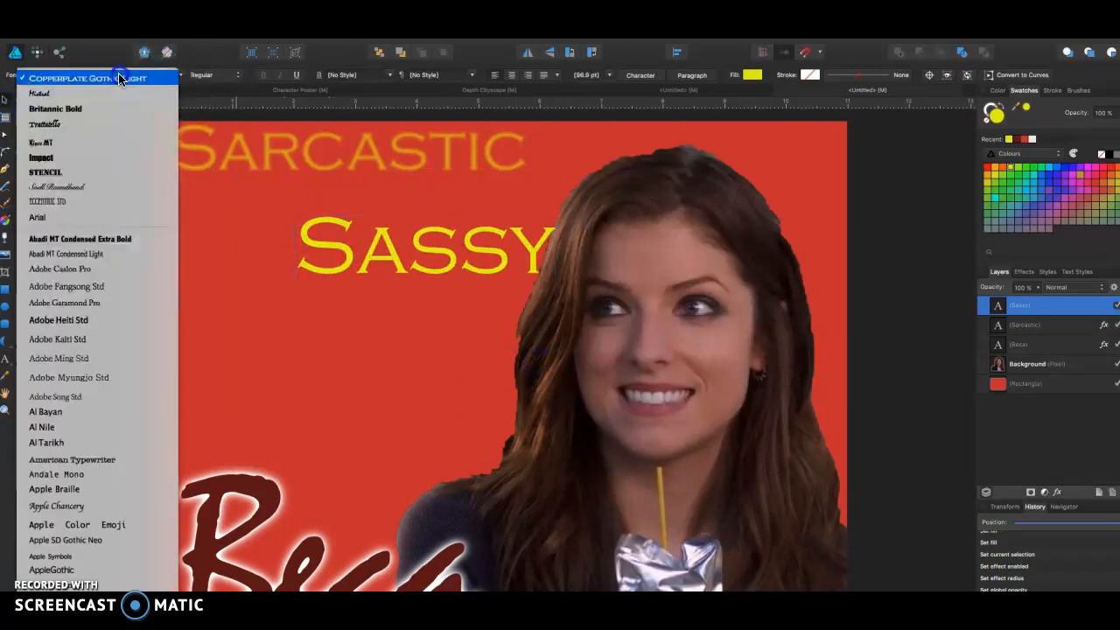
left_click(121, 194)
left_click_drag(470, 300, 562, 350)
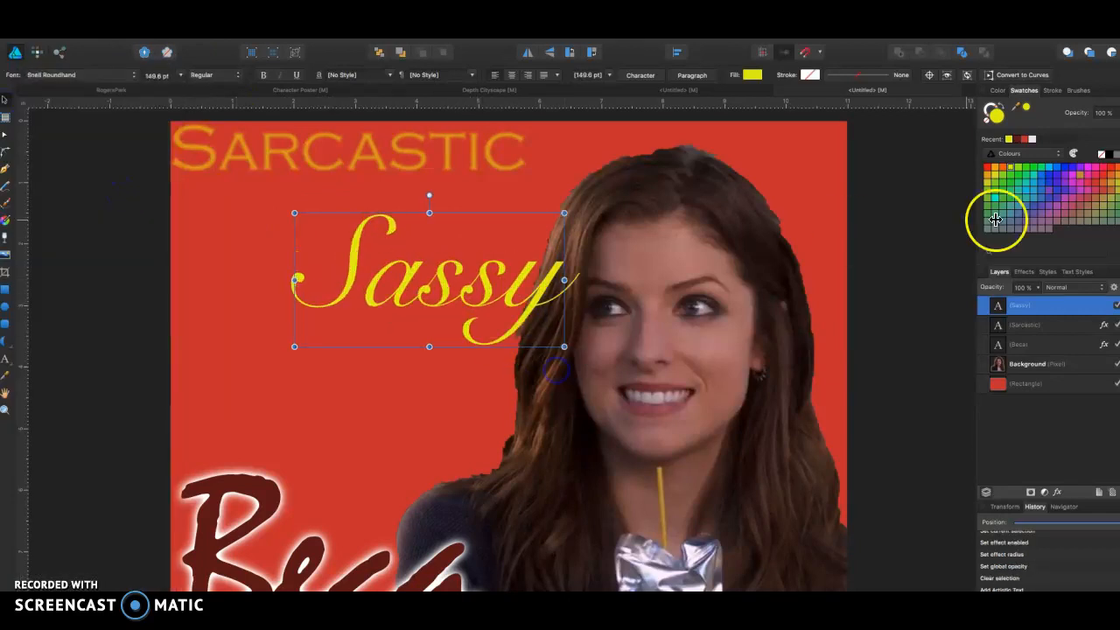
Try a magenta fill on the "Sassy" text, and set its fill to white
left_click(1086, 166)
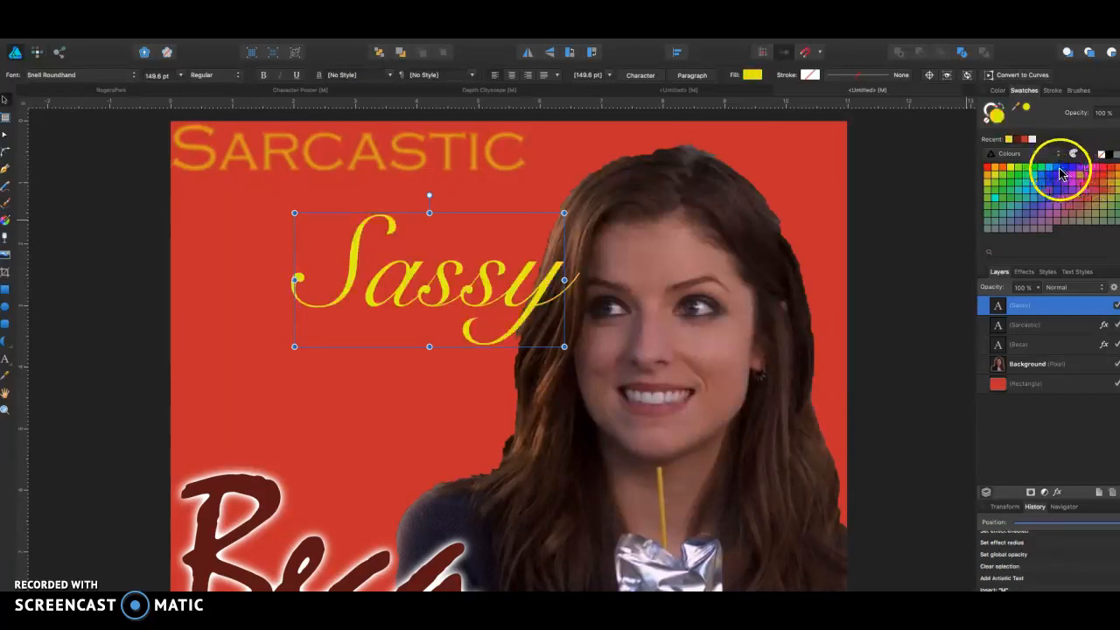
left_click(1088, 171)
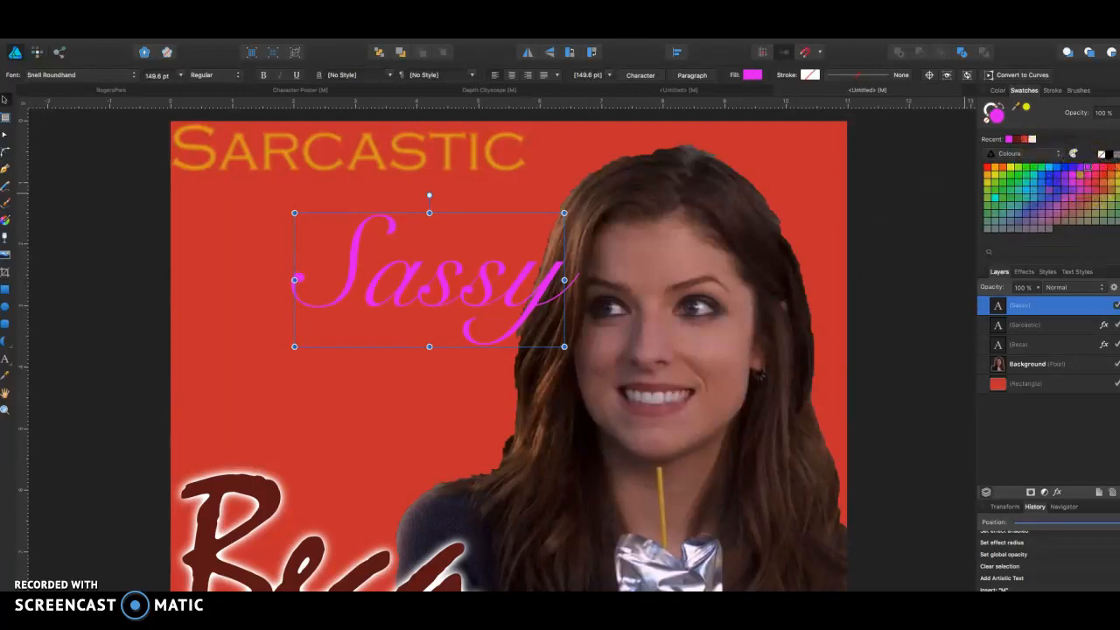
left_click(1117, 154)
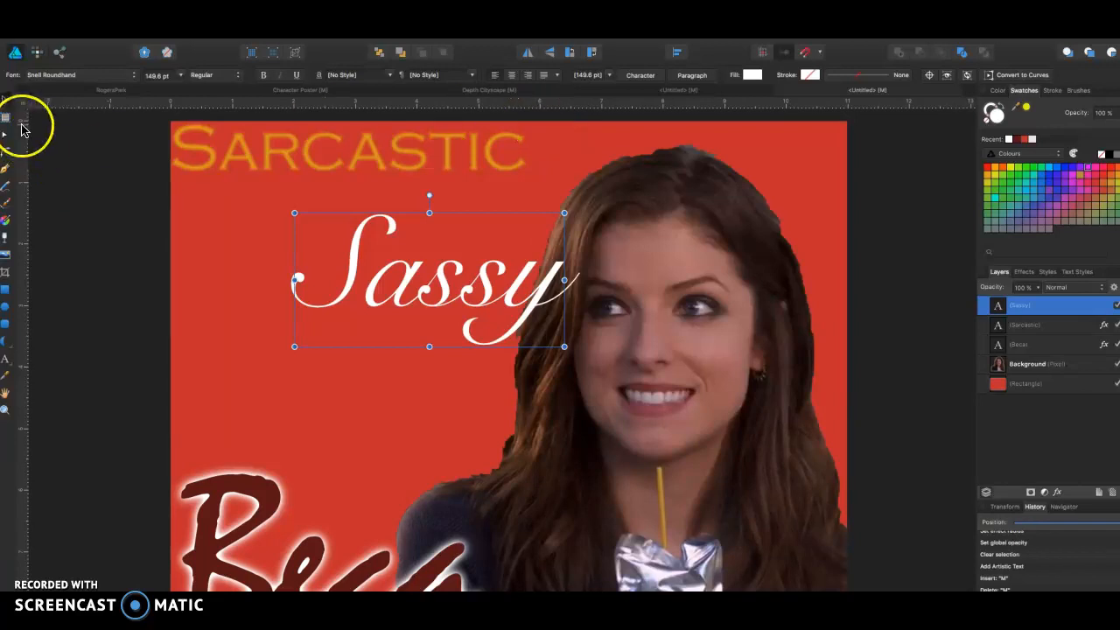
Rotate "Sassy" 90° clockwise to read downwards and place it beside the woman's hair, overlapping the end of "Sarcastic"
left_click_drag(415, 254, 298, 191)
left_click_drag(313, 131, 391, 211)
left_click_drag(315, 244, 487, 285)
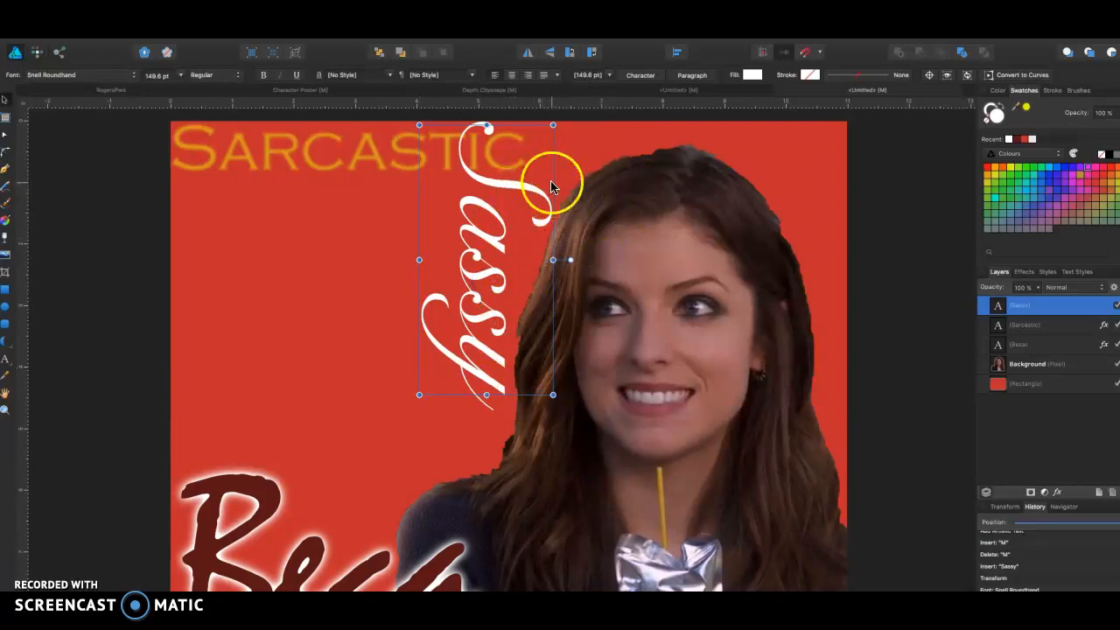
left_click_drag(490, 217, 486, 226)
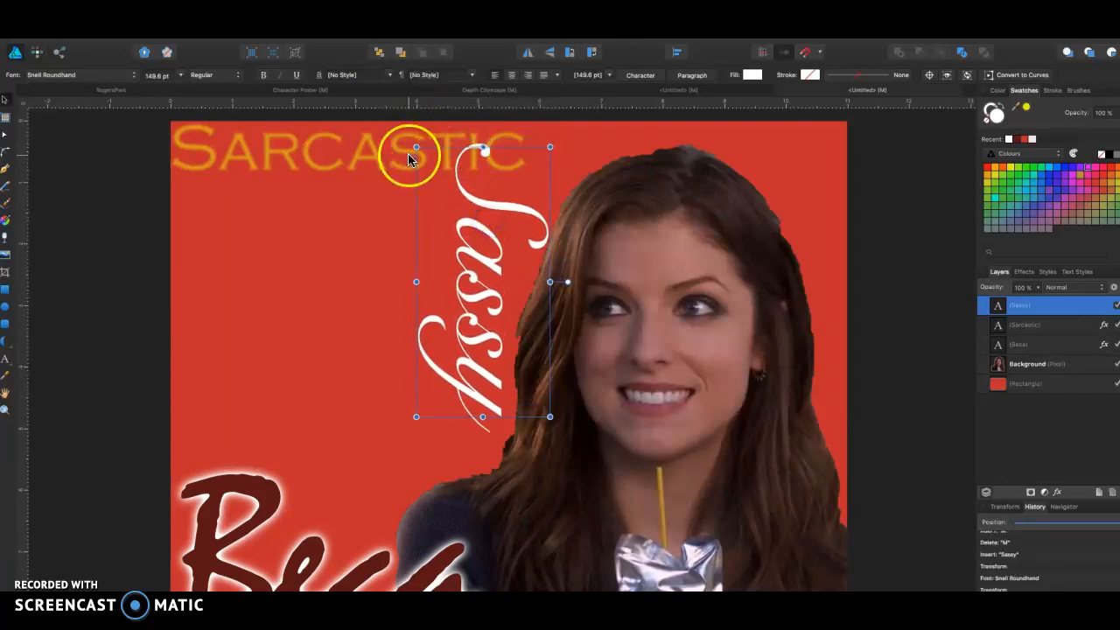
Apply a Gaussian blur with a radius of about 4.7 px to the "Sassy" text
left_click(1031, 275)
left_click(1012, 331)
left_click_drag(1035, 339, 1036, 339)
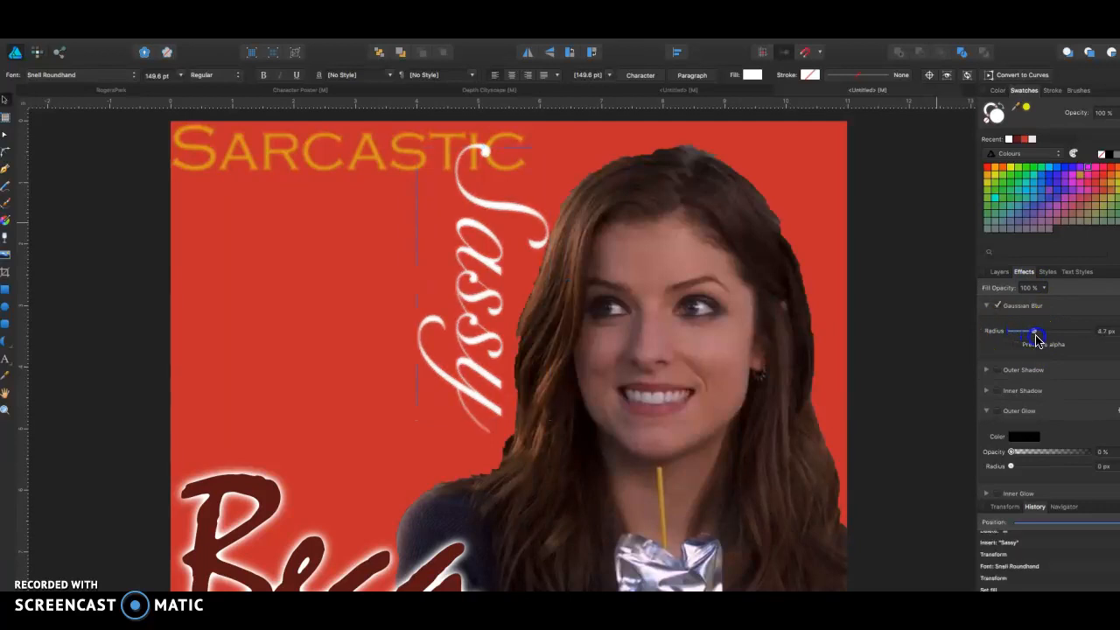
Move the "Sassy" and "Sarcastic" layers between the woman and the red rectangle, and shift "Sassy" slightly behind her hair
left_click(999, 272)
left_click(1031, 305)
left_click_drag(1030, 305, 1000, 376)
left_click(887, 328)
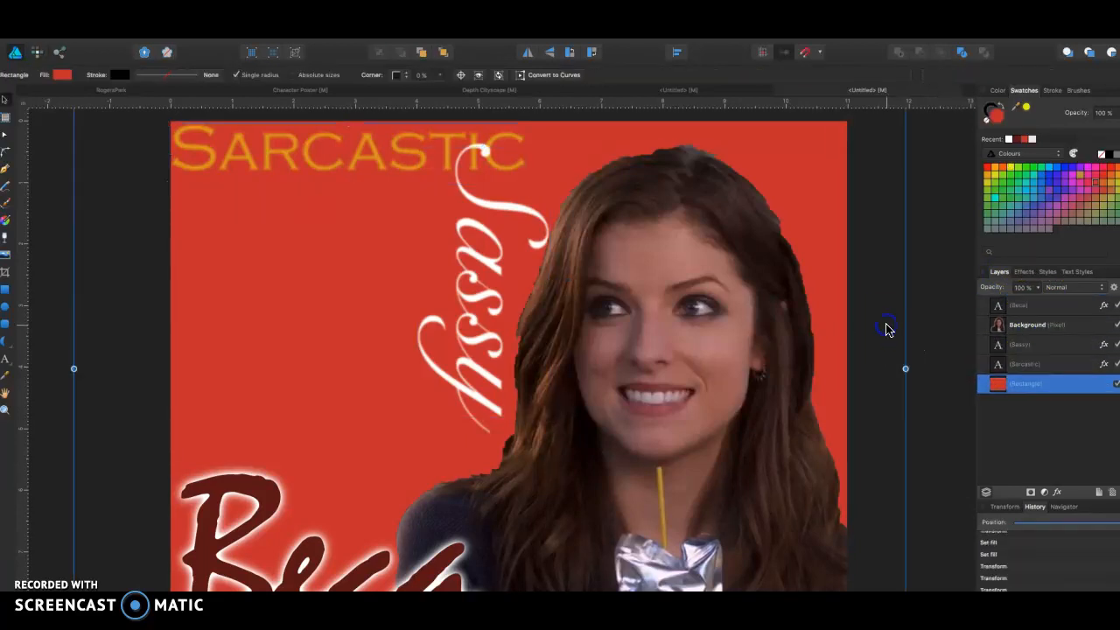
left_click_drag(473, 259, 485, 259)
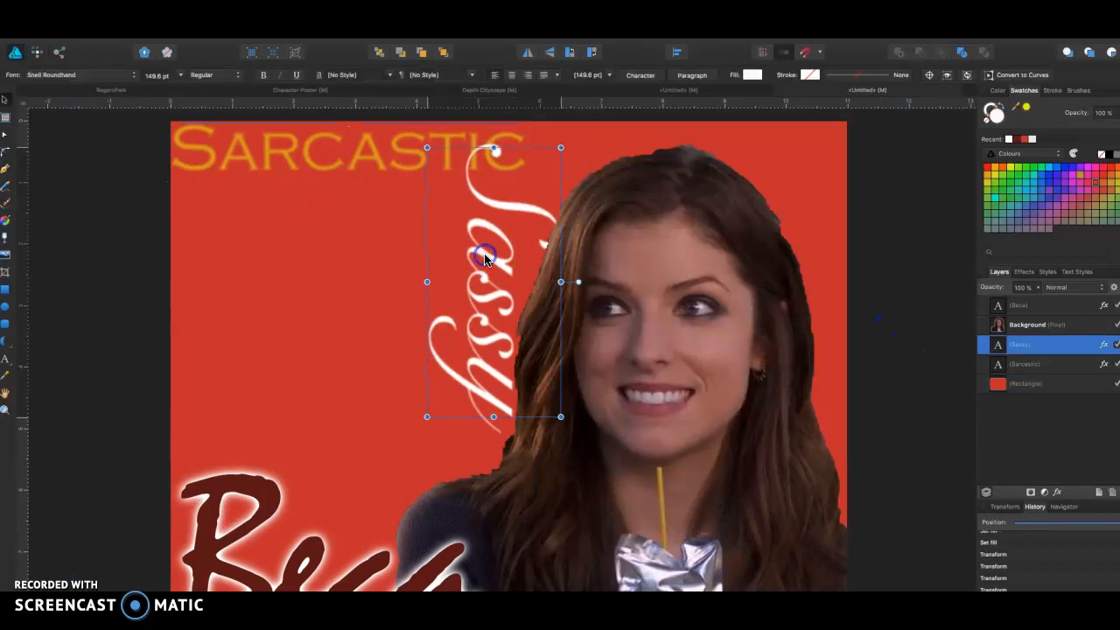
left_click(892, 253)
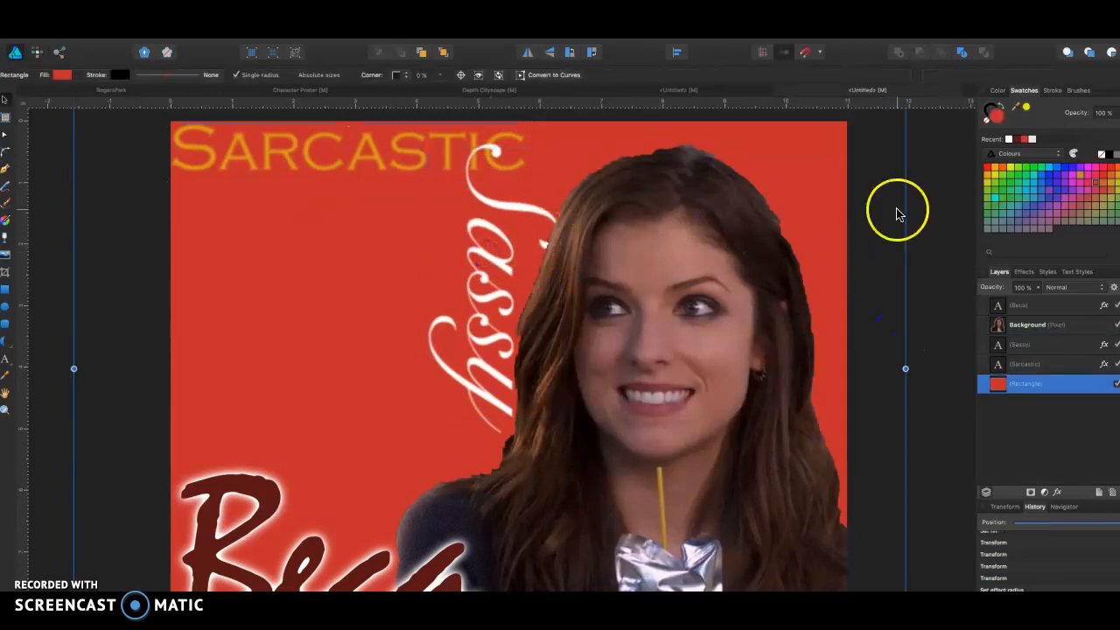
Lower the "Sassy" layer's opacity so the white text looks fainter, and clear the selection
left_click(525, 225)
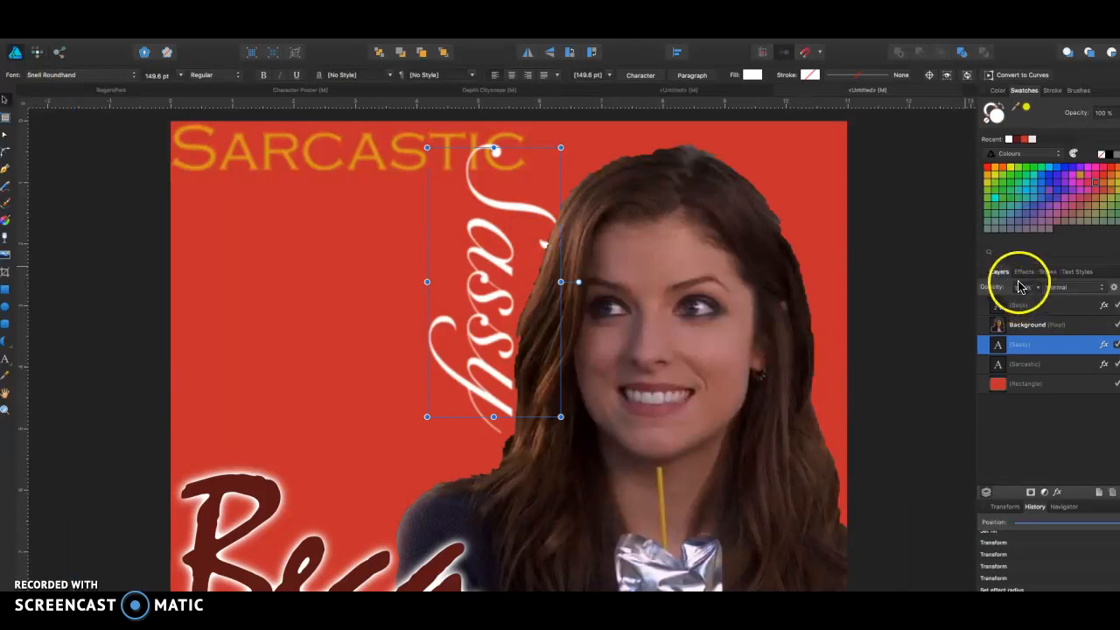
left_click_drag(1038, 303, 1002, 311)
left_click(891, 404)
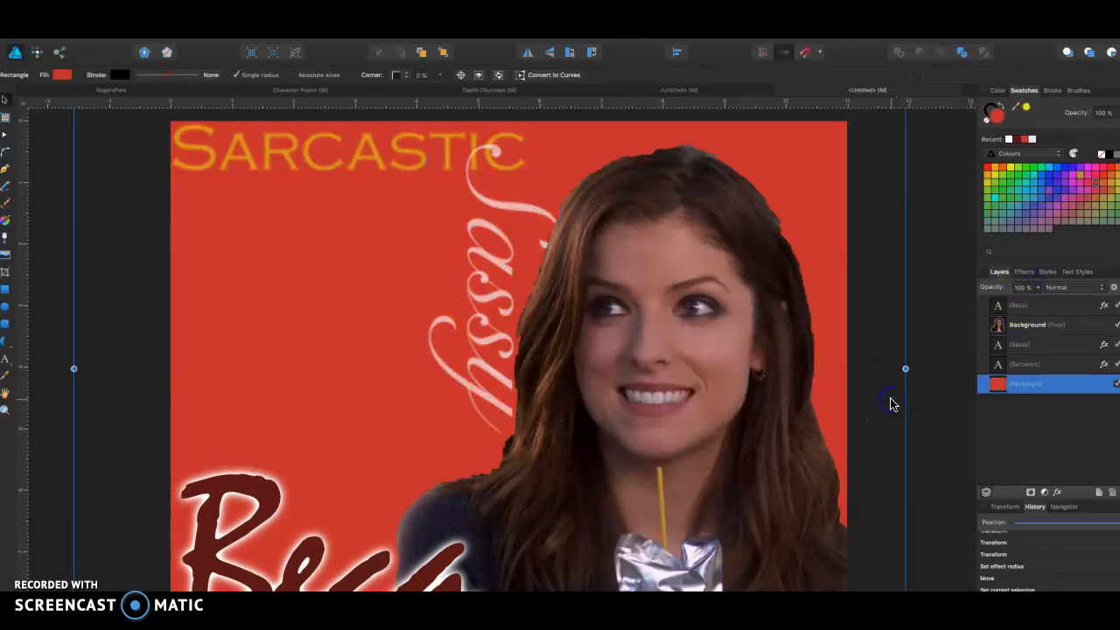
left_click(981, 395)
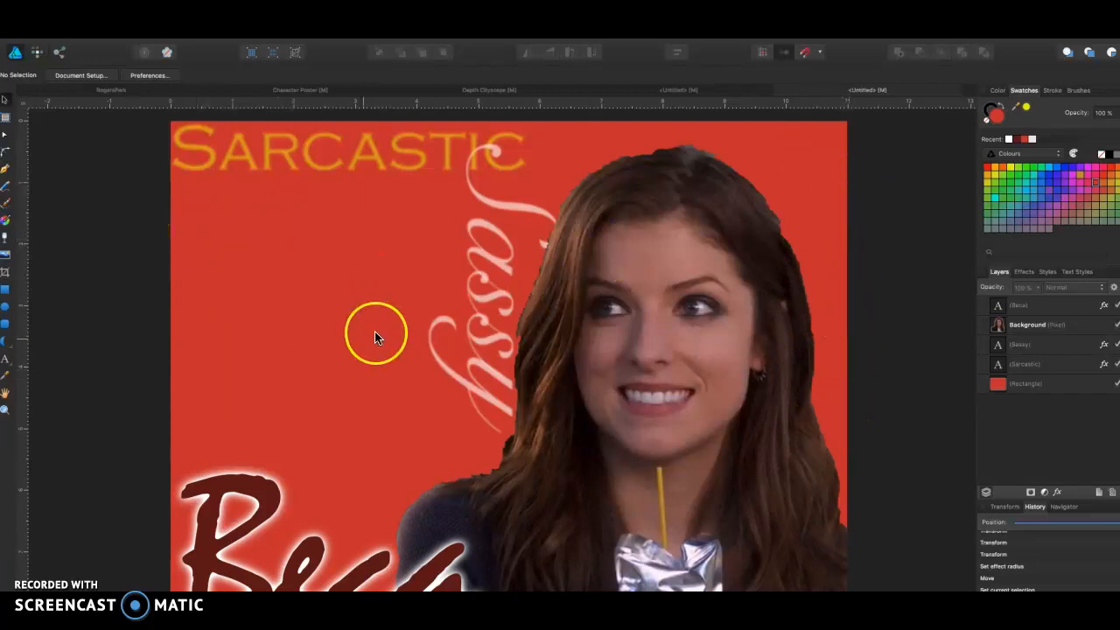
Look through the other open documents and compare the new poster with the finished Character Poster
left_click(520, 94)
left_click(679, 90)
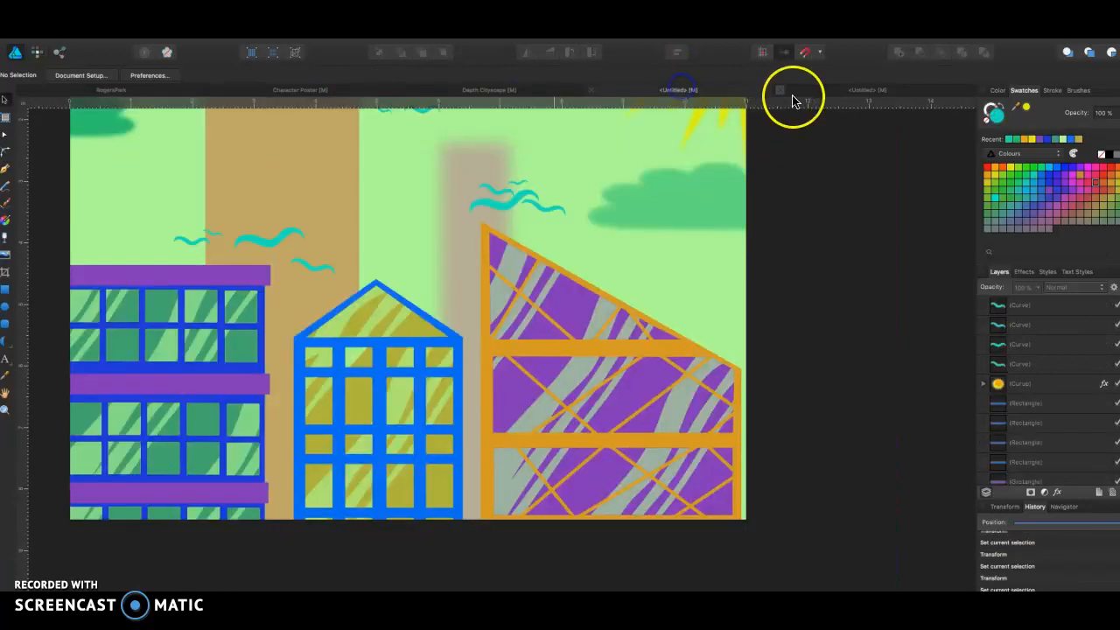
left_click(841, 91)
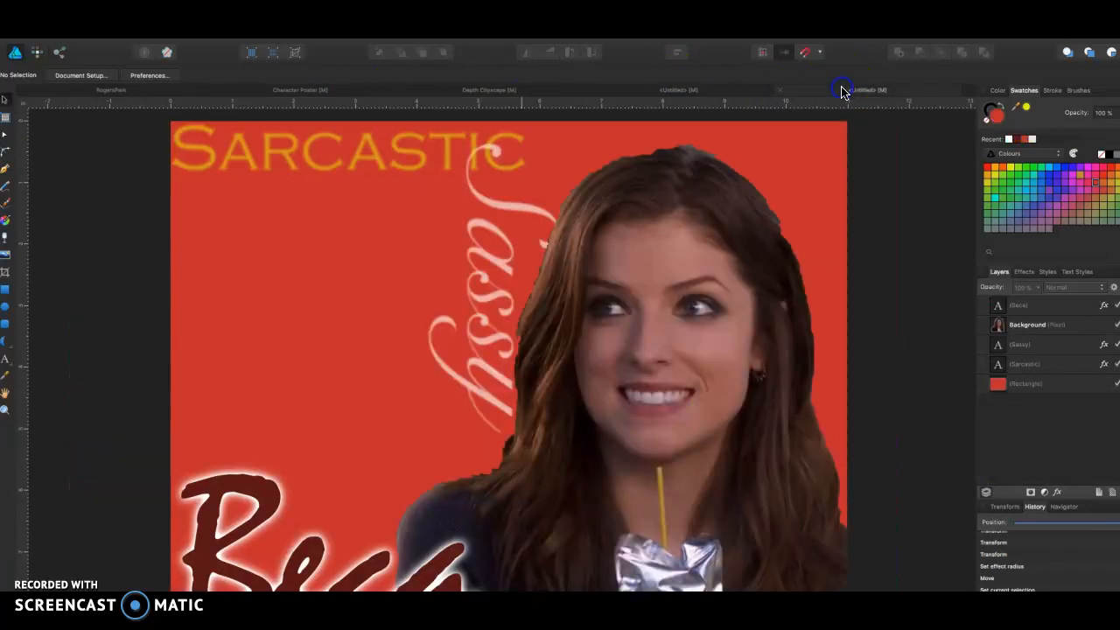
left_click(241, 93)
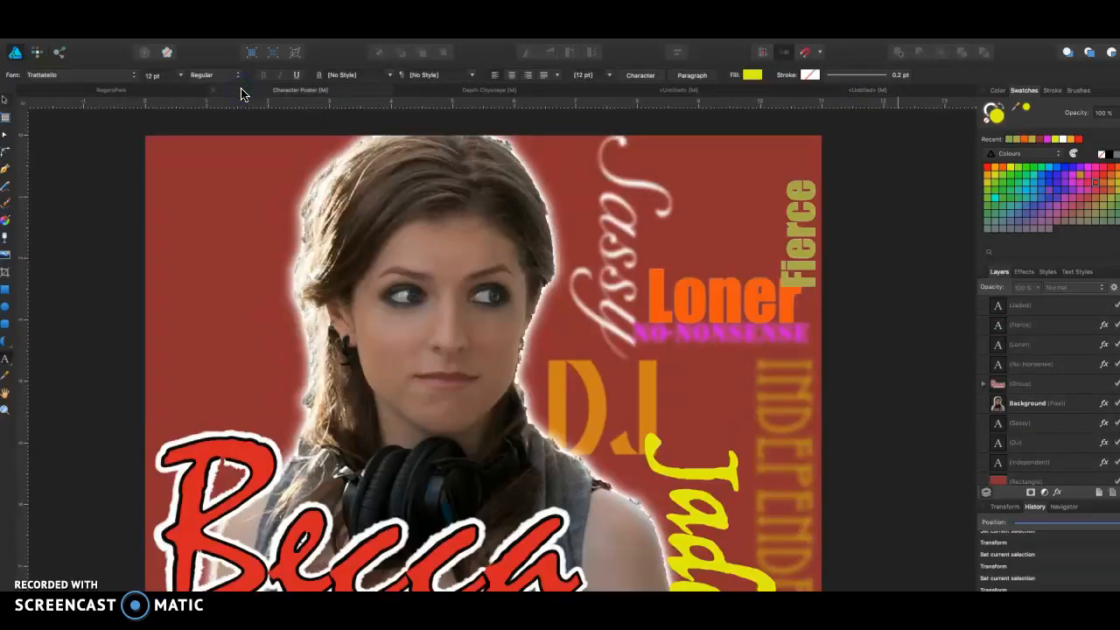
left_click(866, 92)
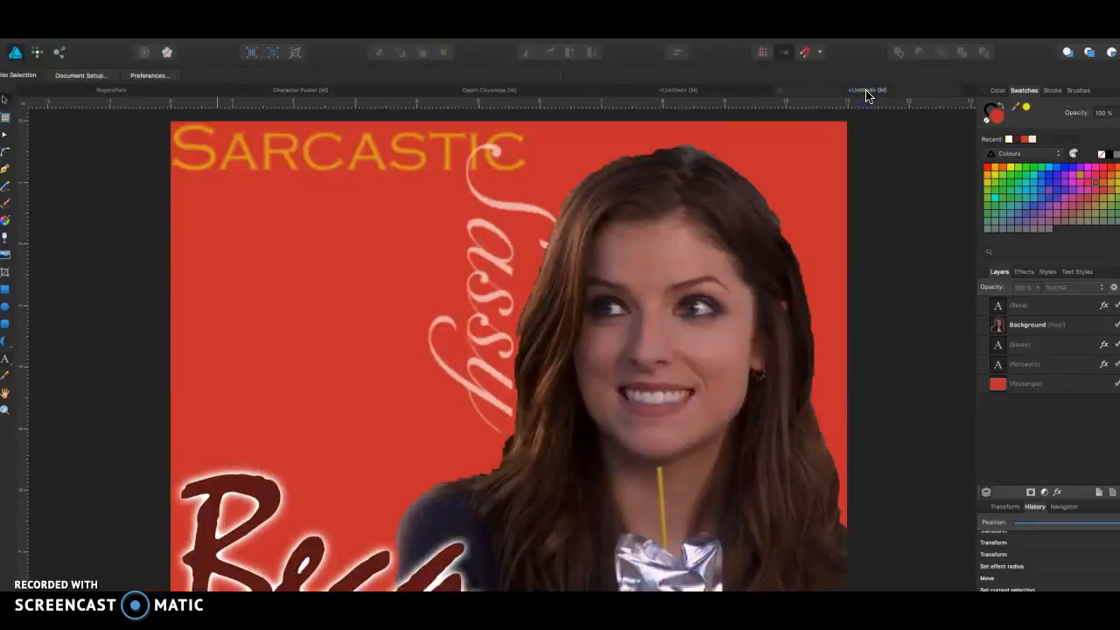
left_click(278, 95)
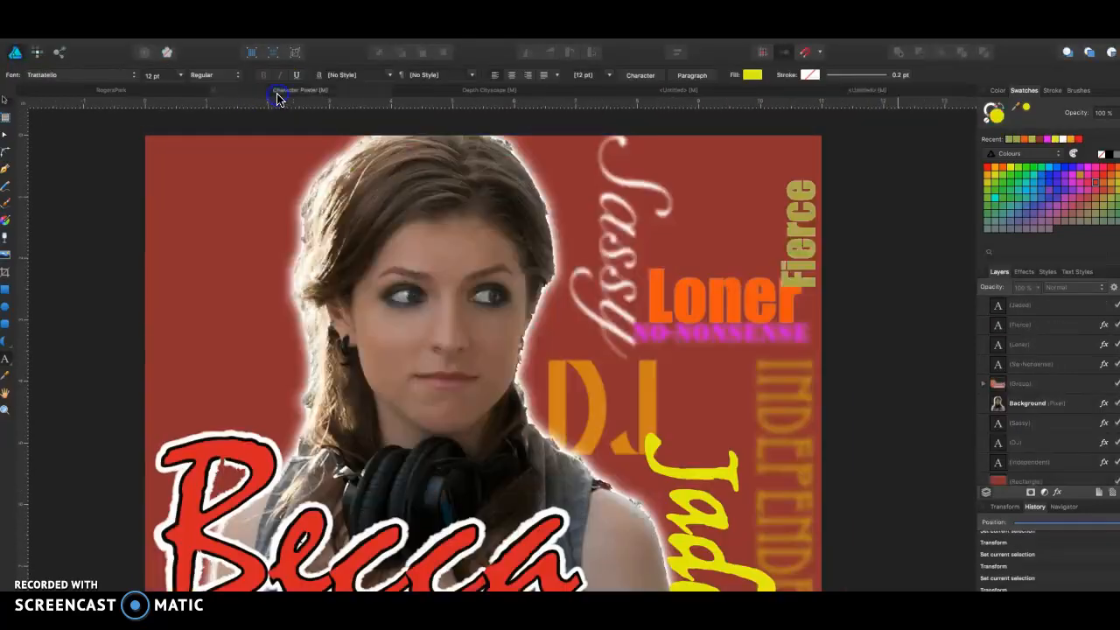